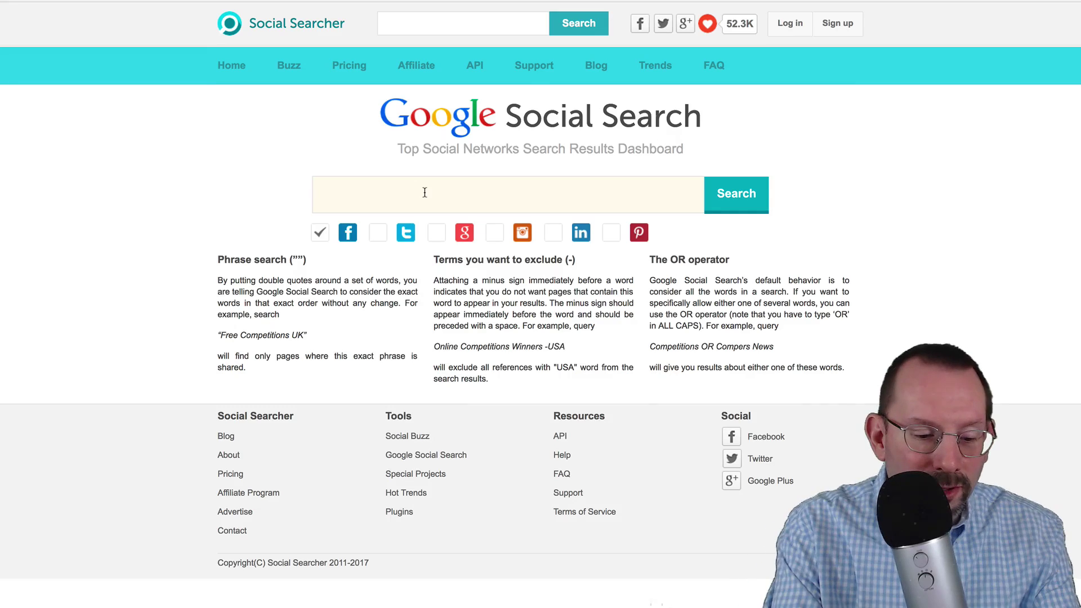
Search Google Social Search for '#terrorism' using the autocomplete suggestion.
text(#terror)
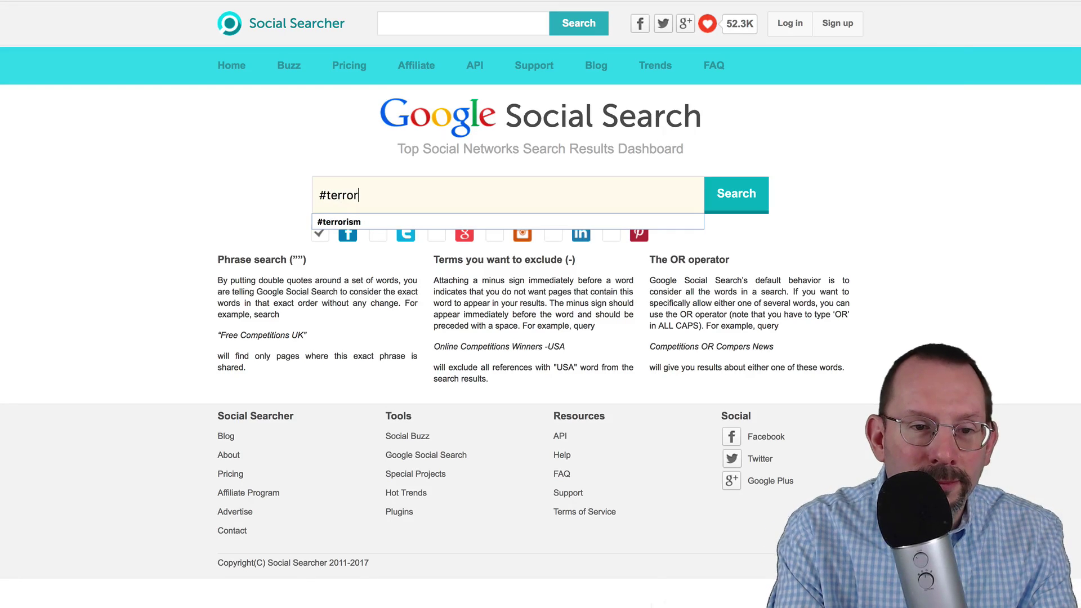
text(ism)
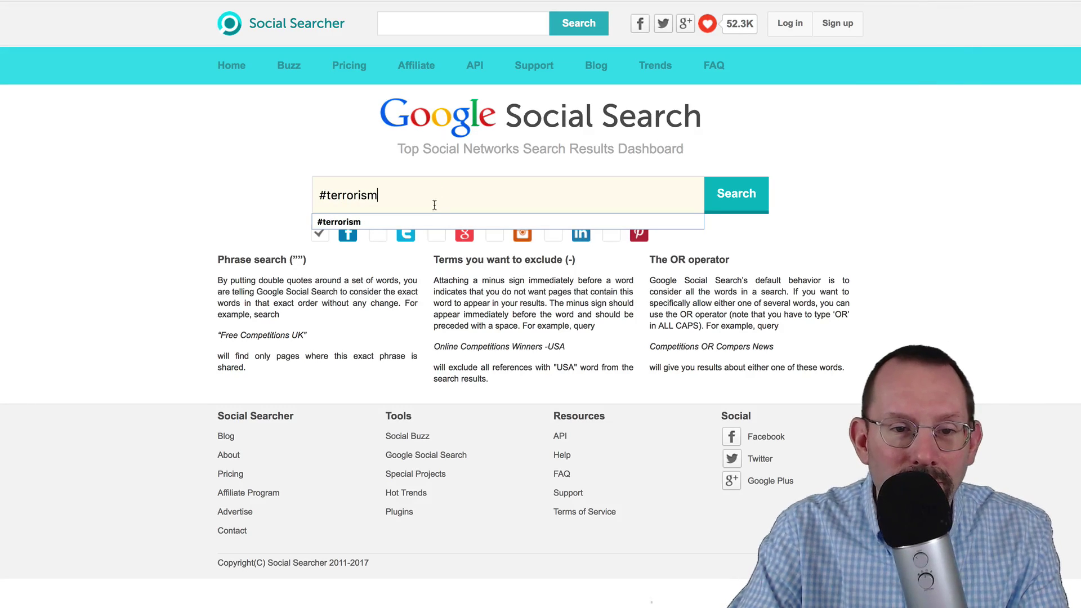
click(428, 220)
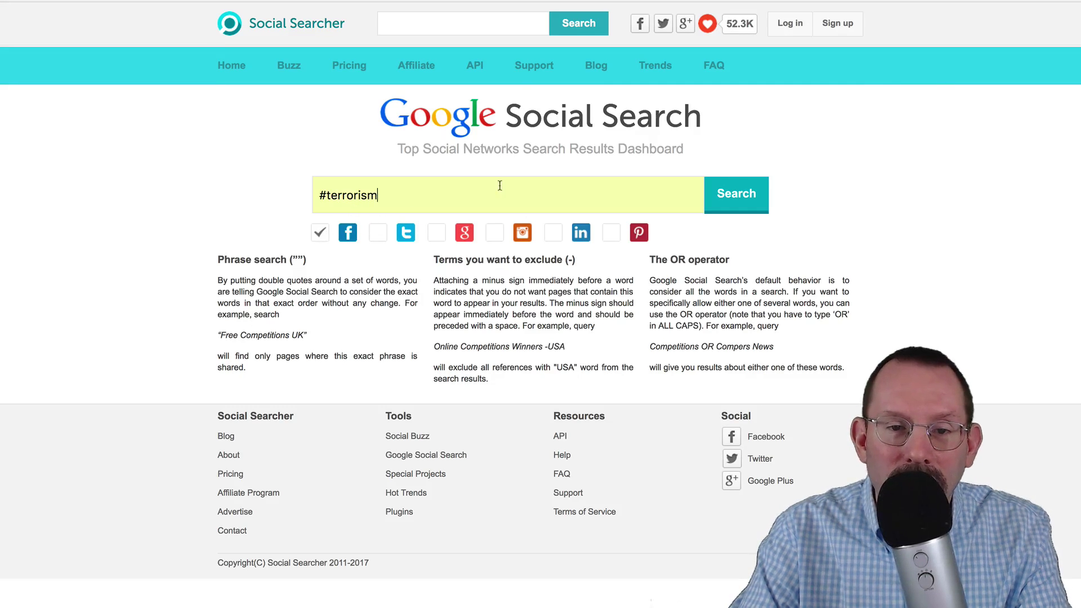
click(737, 195)
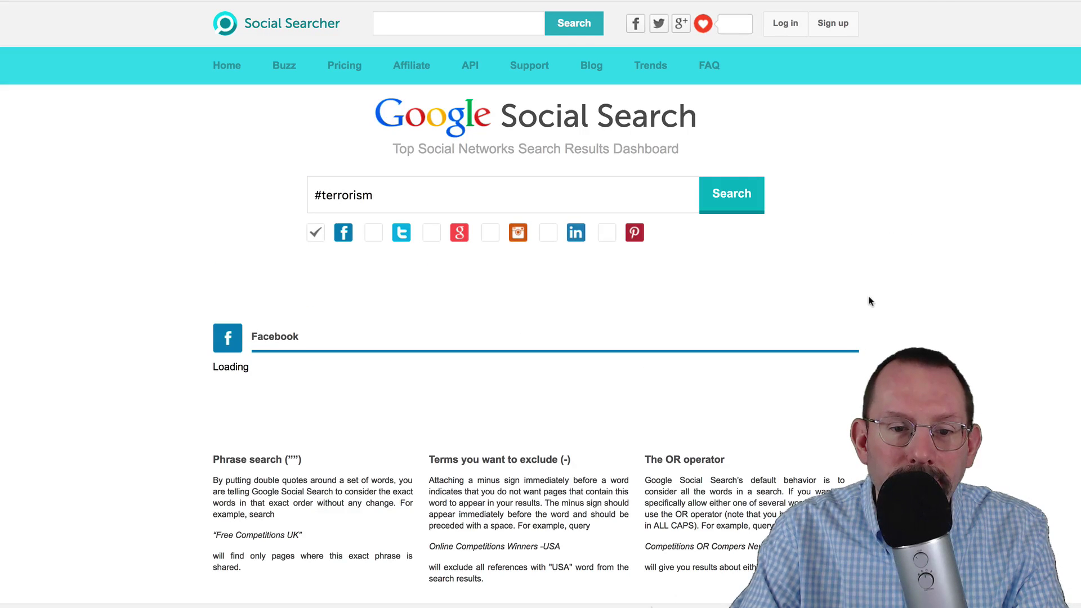
Scroll through the roughly 1,590,000 Facebook results for #terrorism and back to the top.
scroll(856, 299, down, 6)
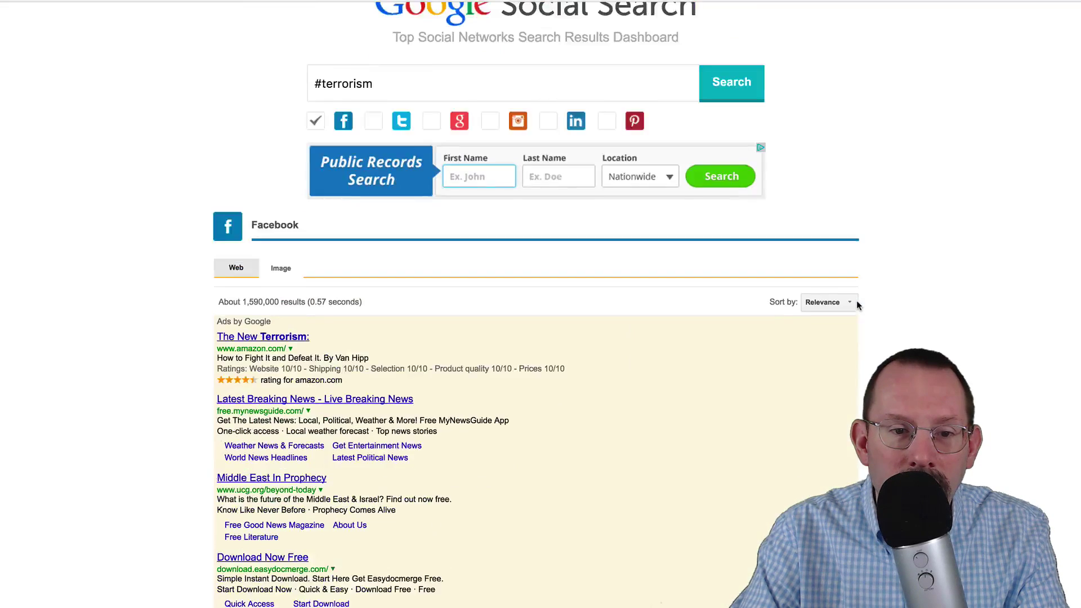
scroll(856, 304, down, 6)
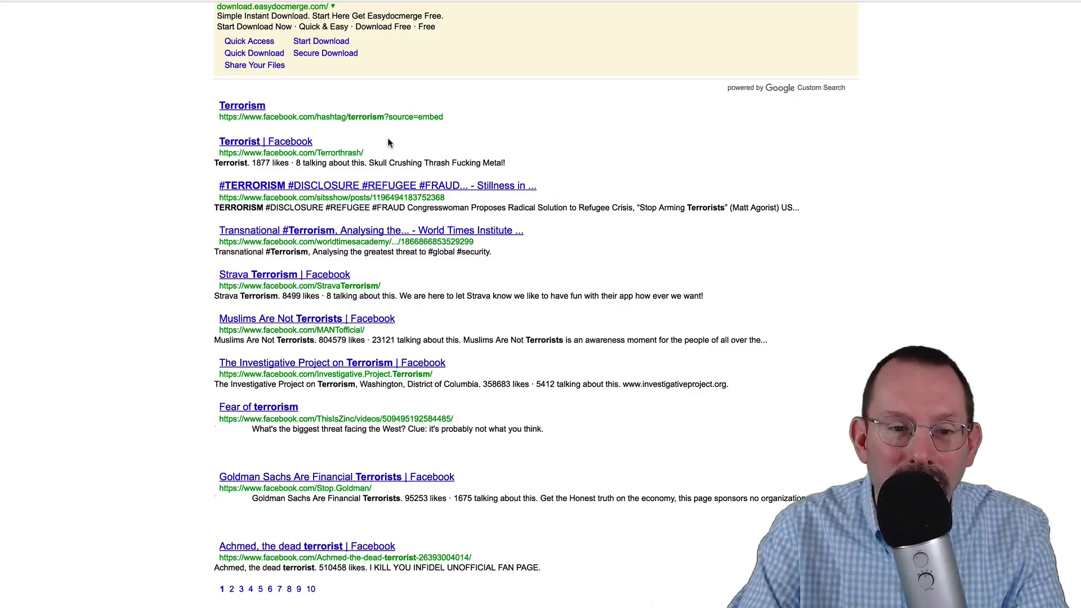
scroll(497, 300, up, 15)
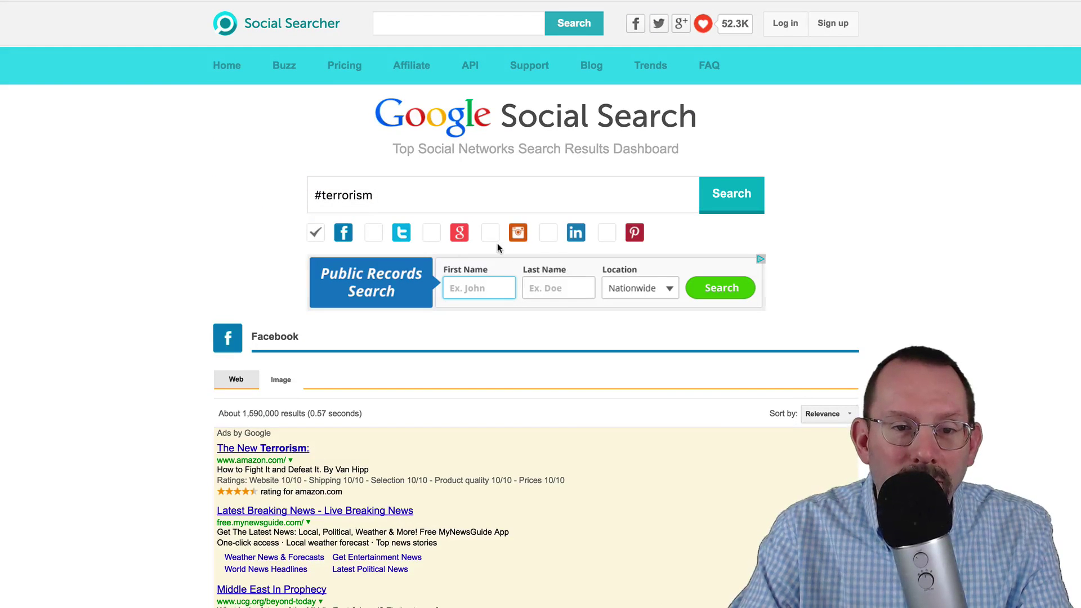
Add Twitter and Instagram to the searched networks and rerun the #terrorism search.
click(375, 232)
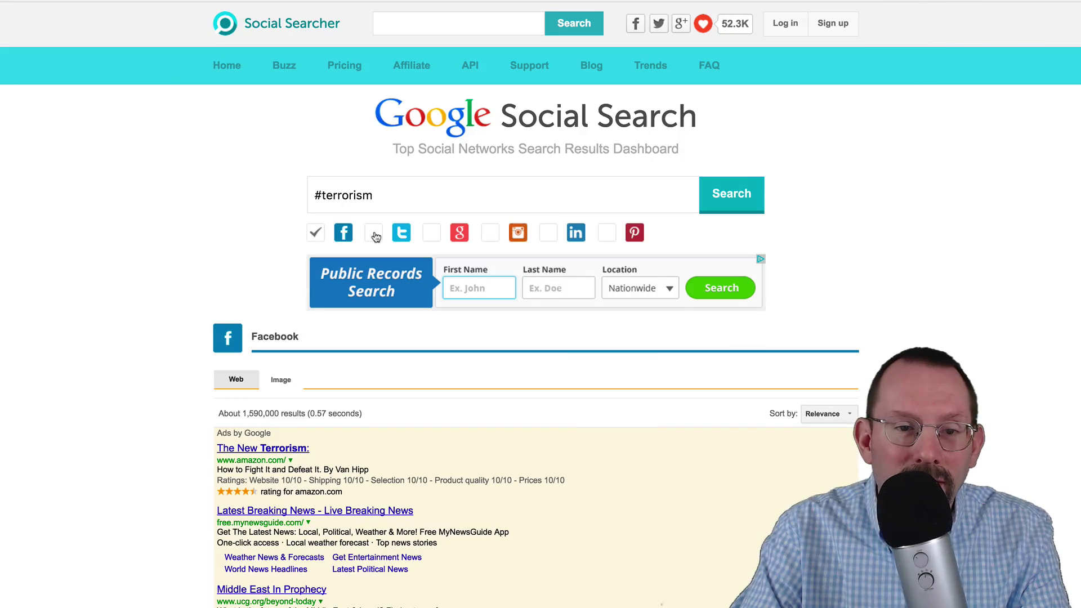
click(490, 234)
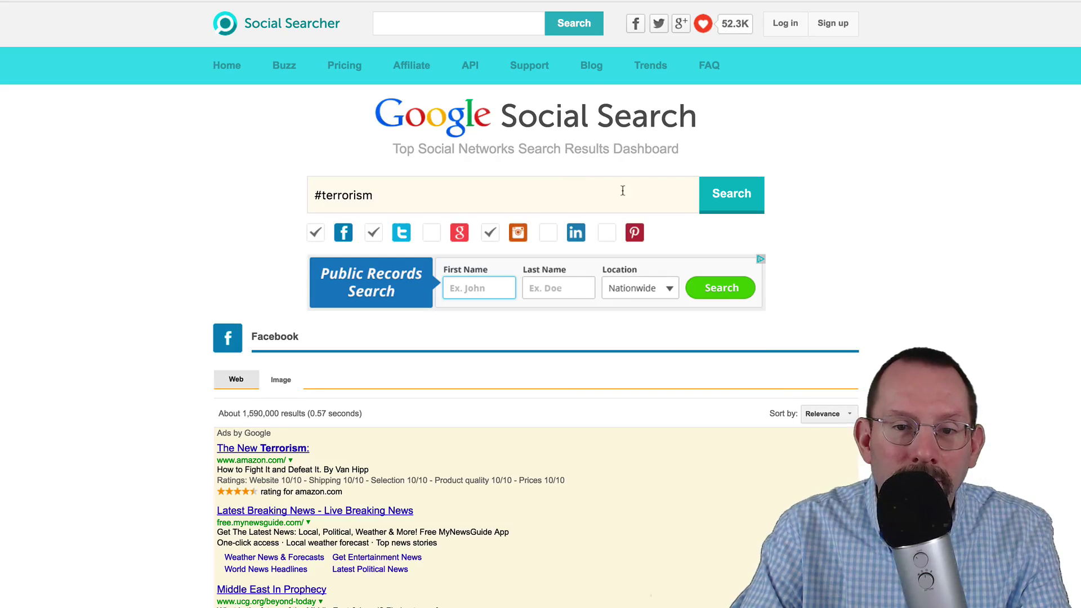
click(729, 194)
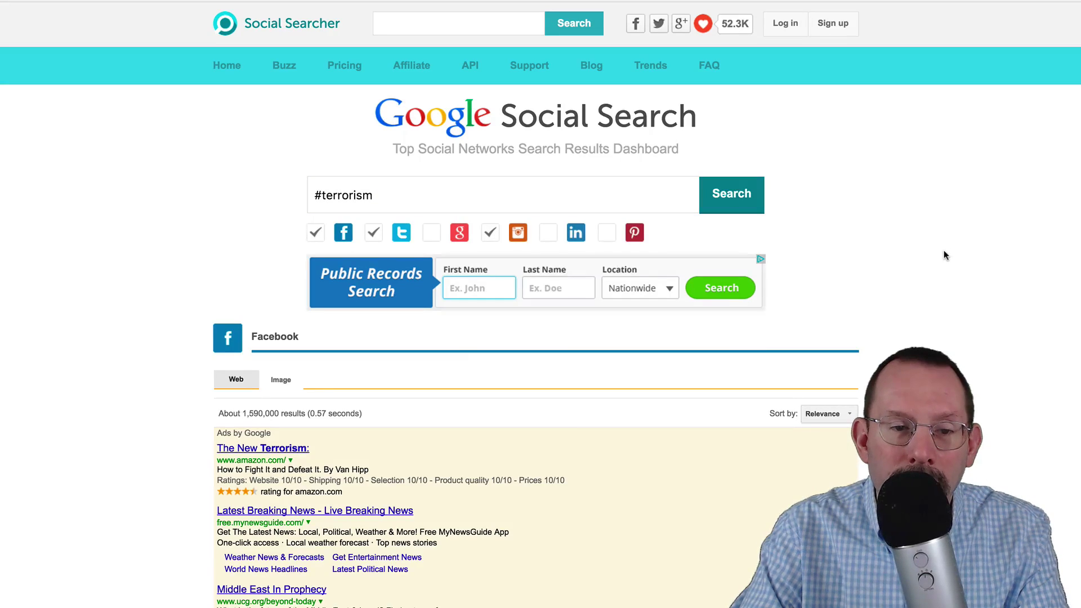
Scroll through each network's results column.
scroll(900, 270, down, 3)
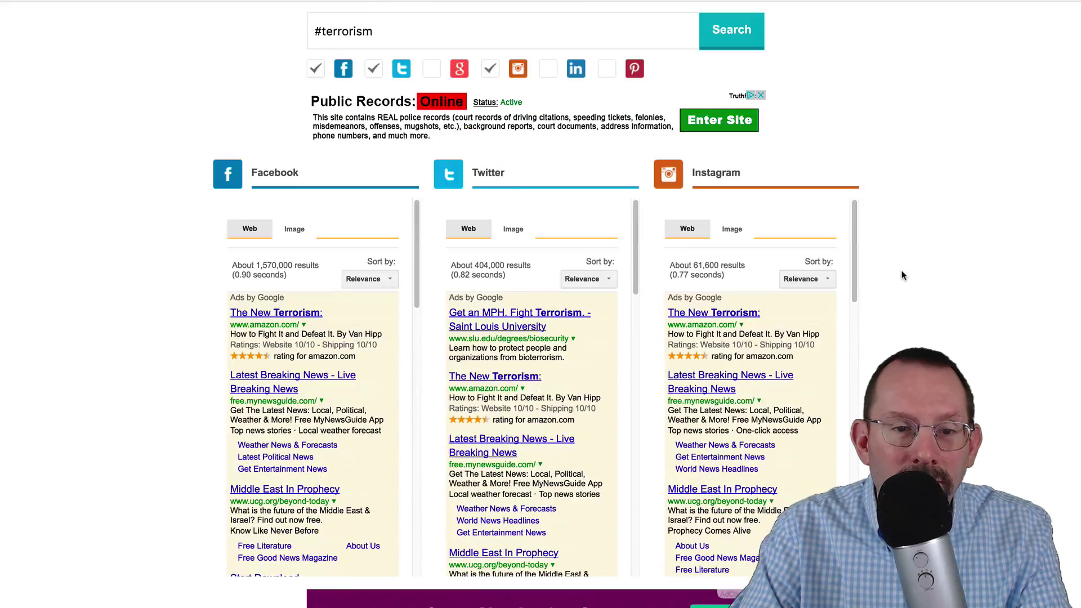
scroll(901, 275, down, 1)
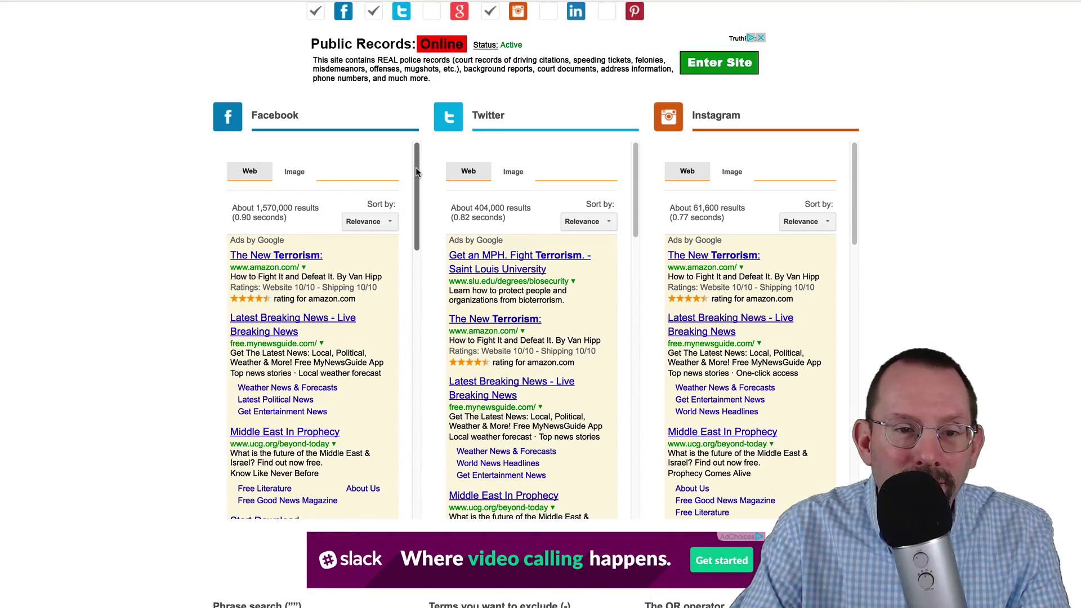
drag(417, 172, 440, 442)
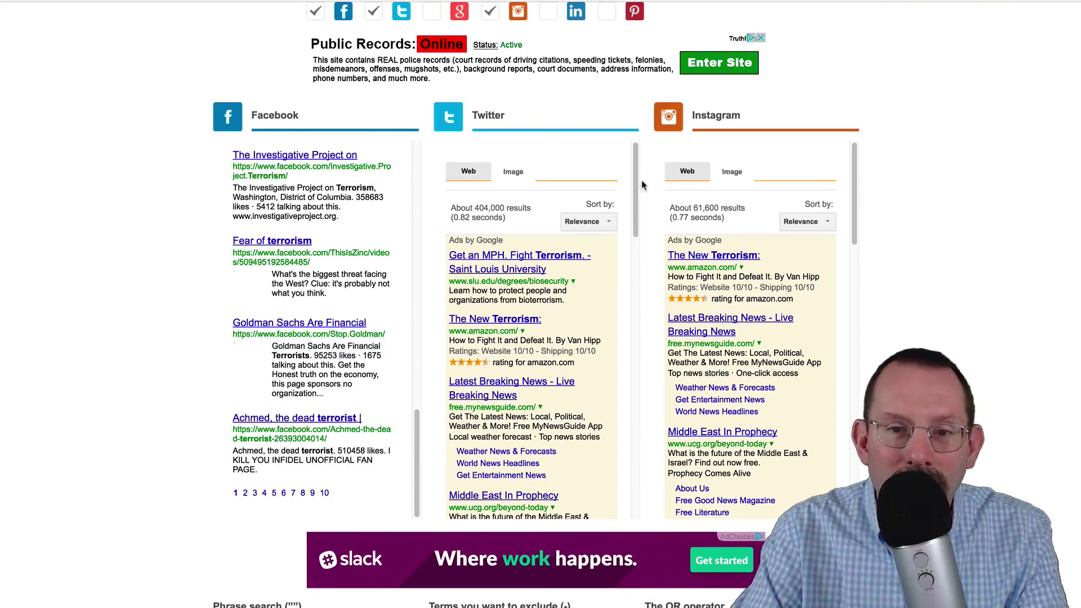
drag(637, 159, 644, 351)
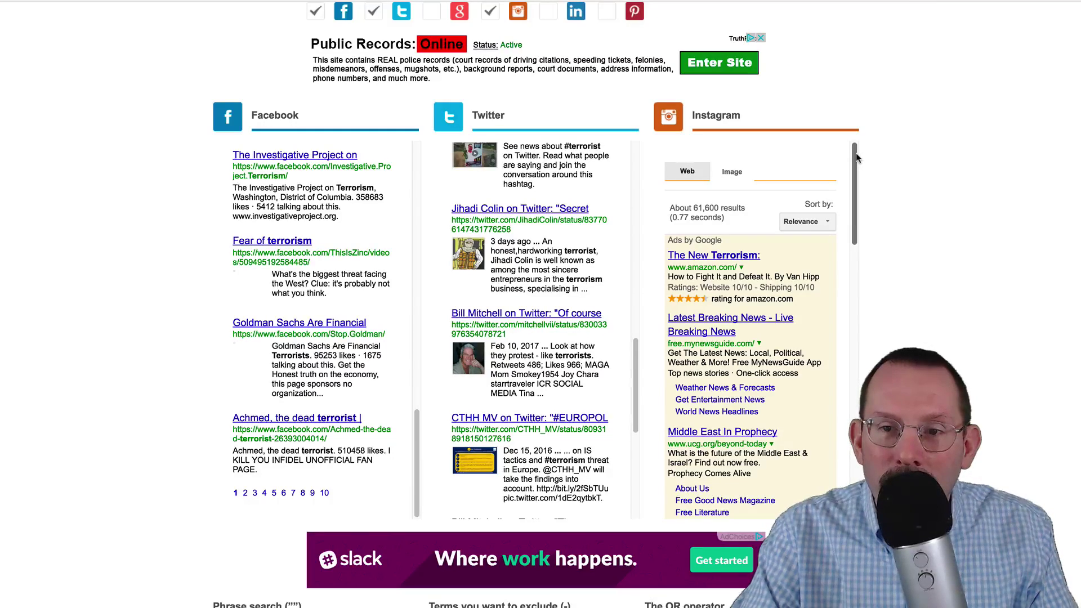
drag(855, 158, 858, 290)
scroll(858, 290, down, 5)
scroll(144, 301, up, 4)
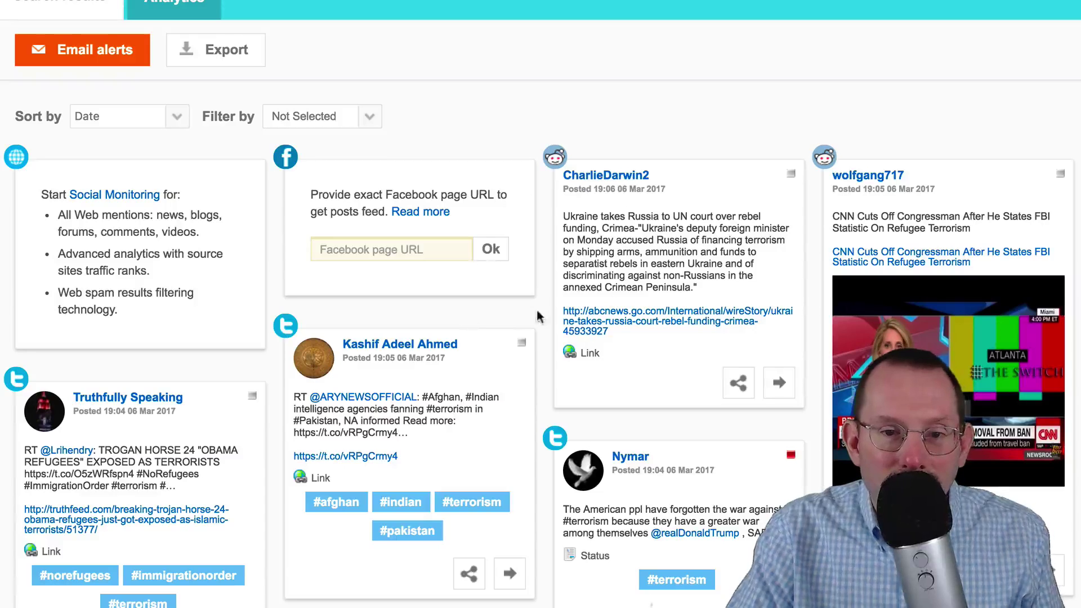
scroll(545, 330, down, 1)
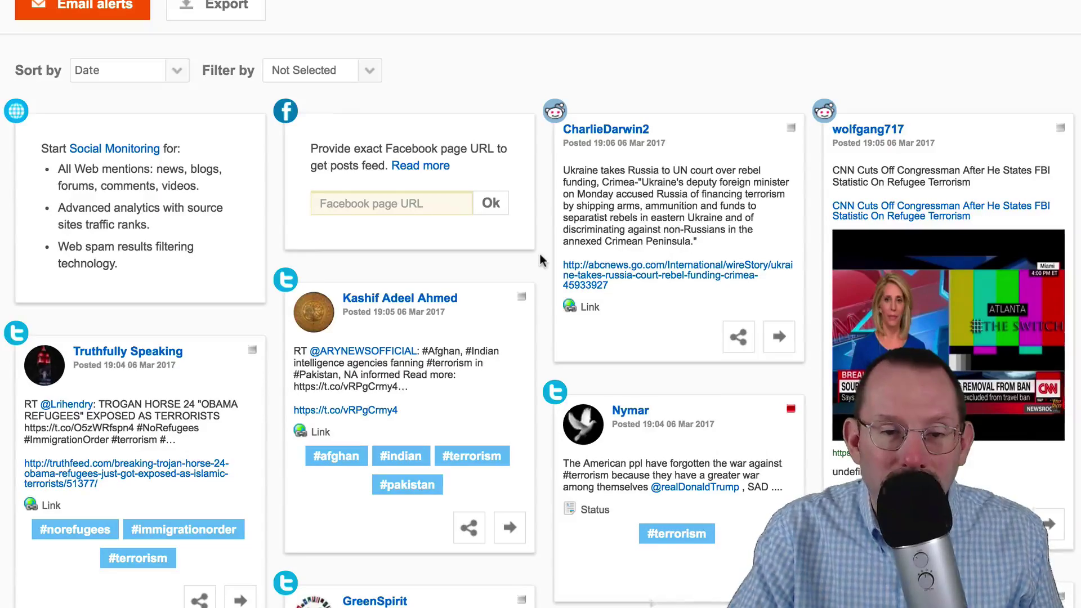
scroll(539, 256, down, 8)
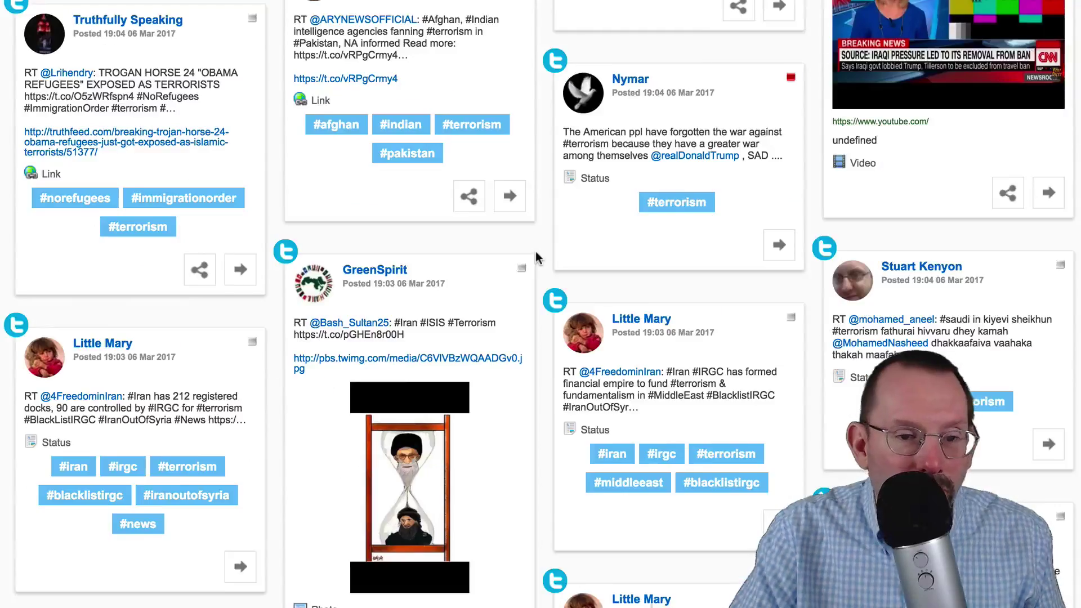
scroll(535, 257, down, 3)
scroll(535, 257, down, 4)
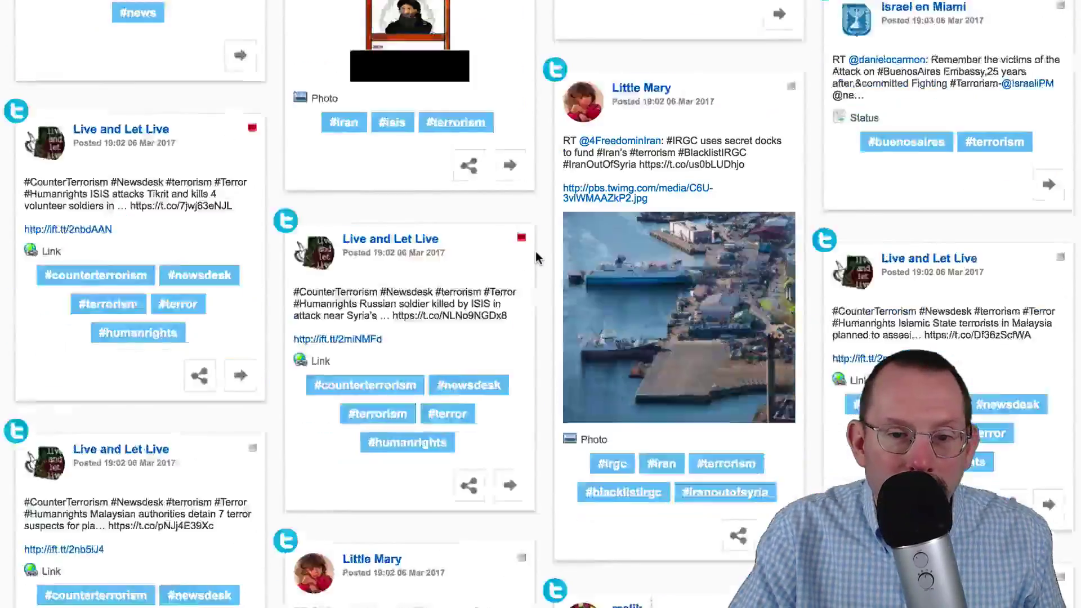
scroll(535, 258, up, 5)
scroll(535, 252, up, 10)
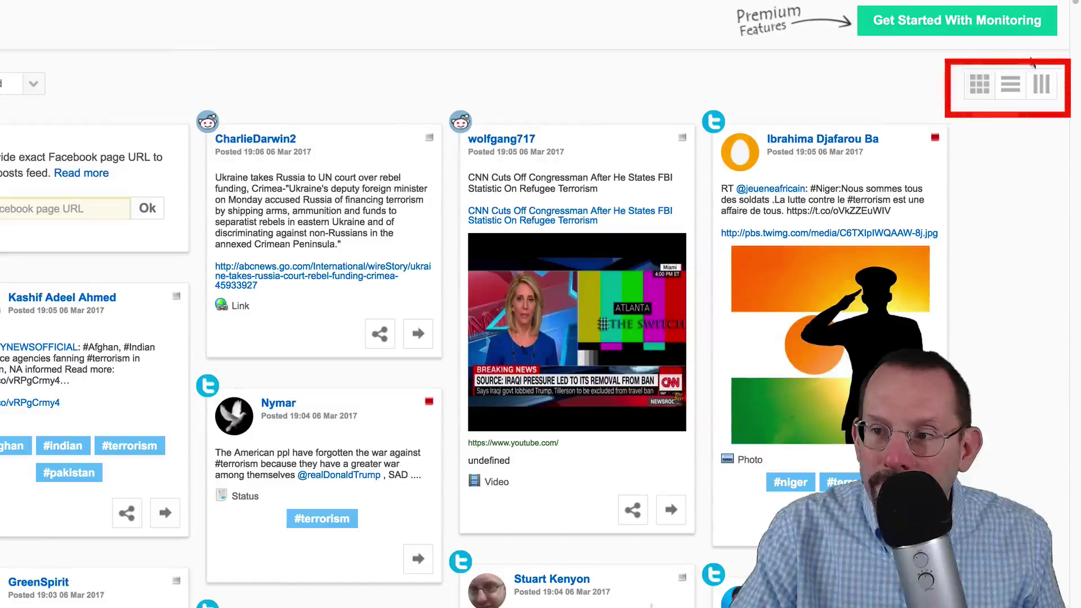
click(1012, 81)
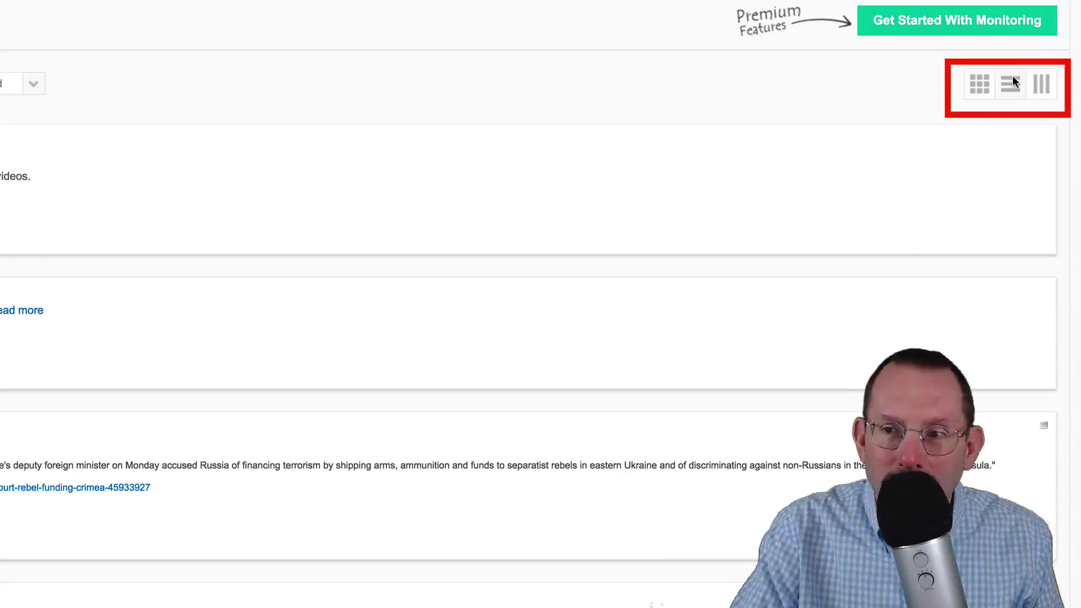
scroll(914, 194, down, 5)
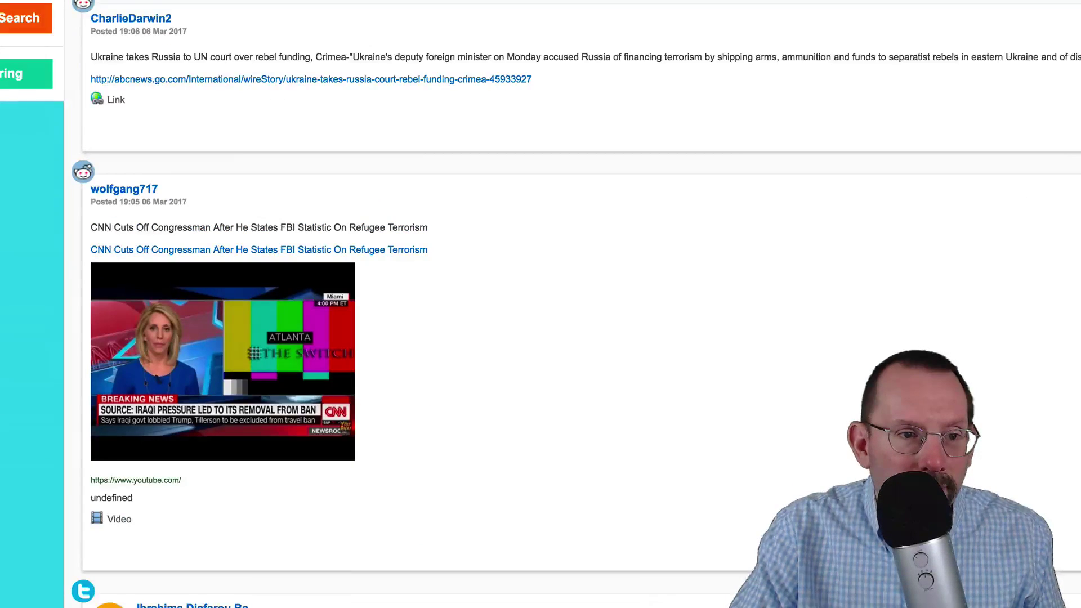
scroll(563, 304, down, 8)
scroll(563, 304, up, 15)
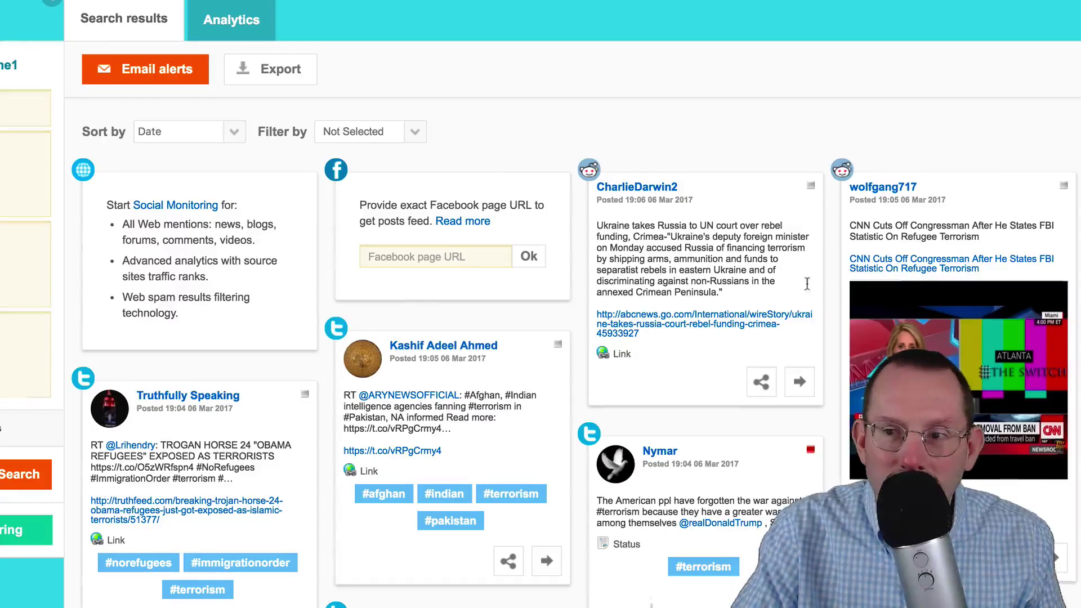
Check the Date and Popularity sort options, then bring up the Filter by options.
scroll(900, 283, down, 6)
scroll(899, 284, down, 1)
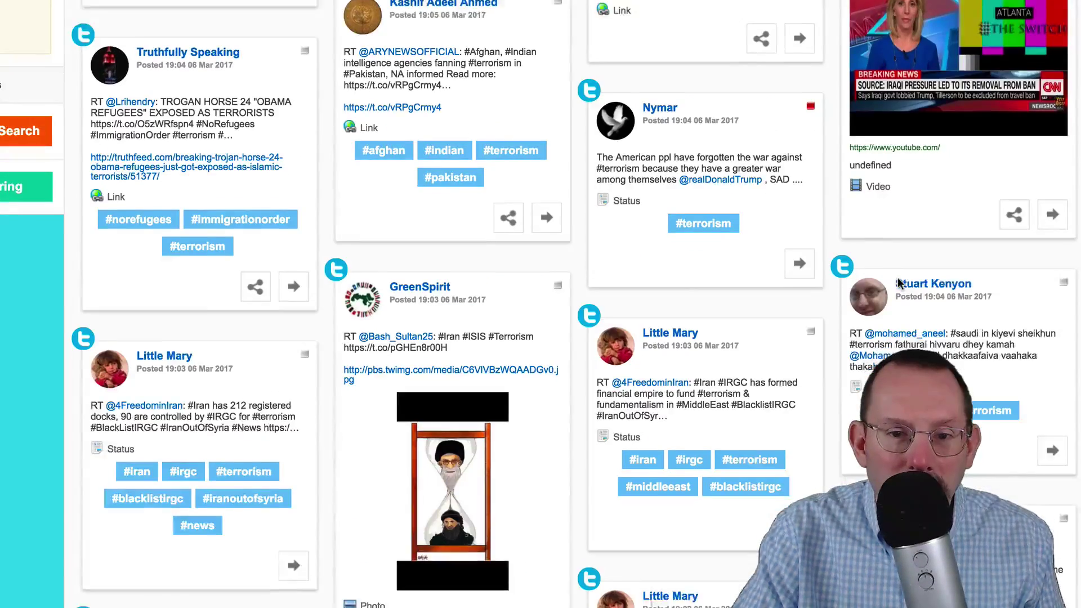
scroll(899, 282, up, 8)
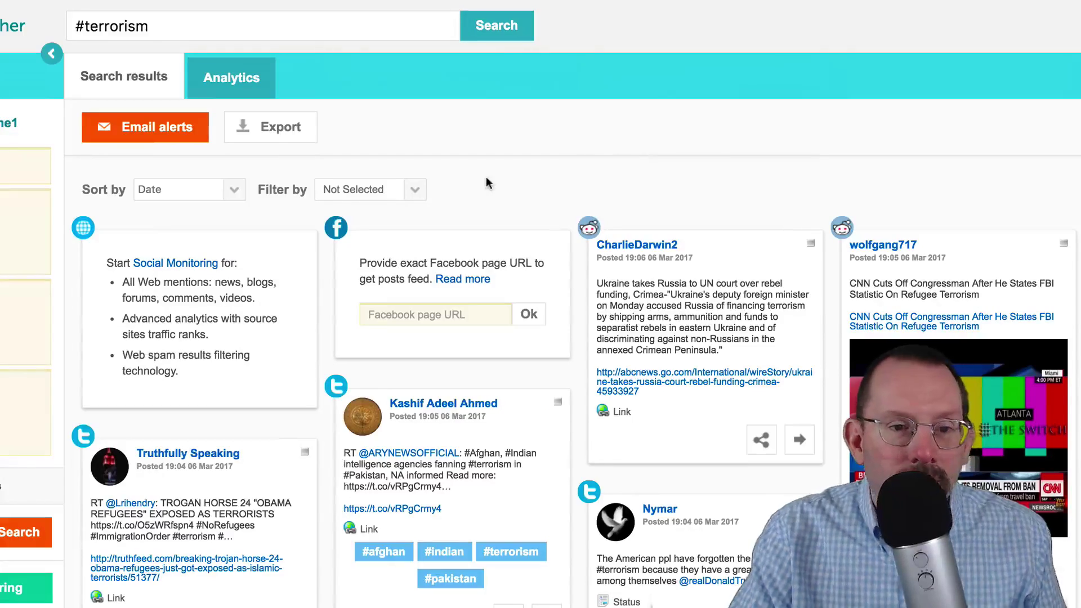
click(235, 189)
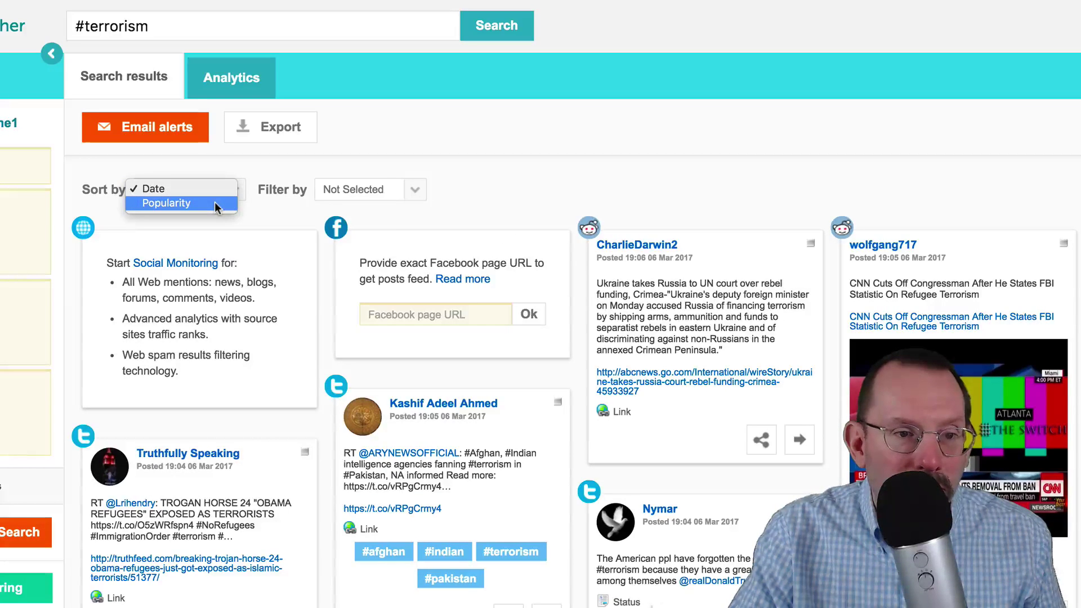
click(417, 185)
click(415, 187)
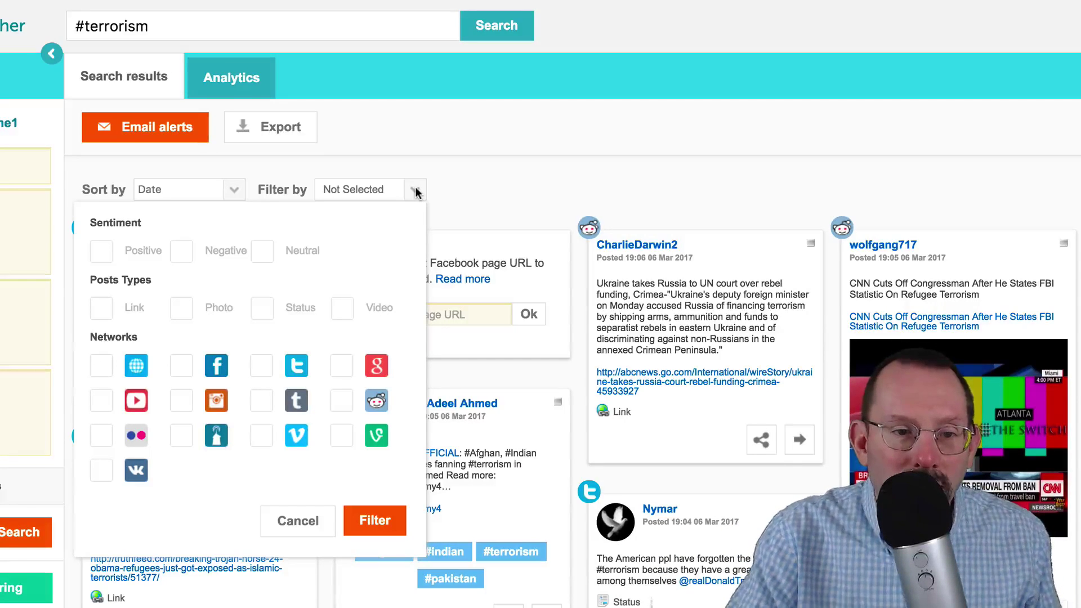
Filter the feed to the Twitter and Google+ networks and scroll the filtered posts.
click(264, 369)
click(341, 367)
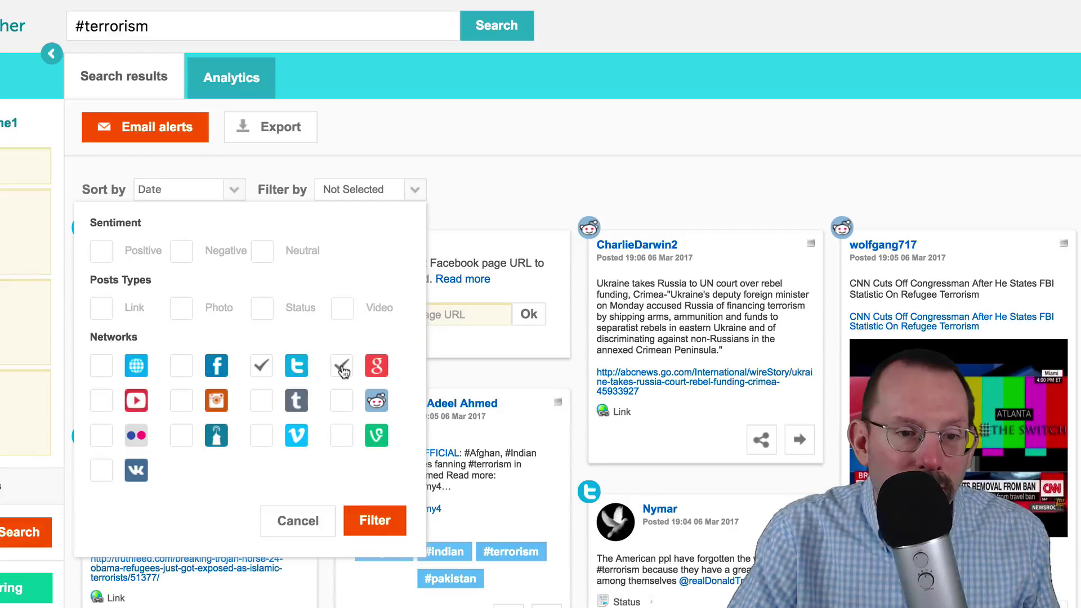
click(385, 513)
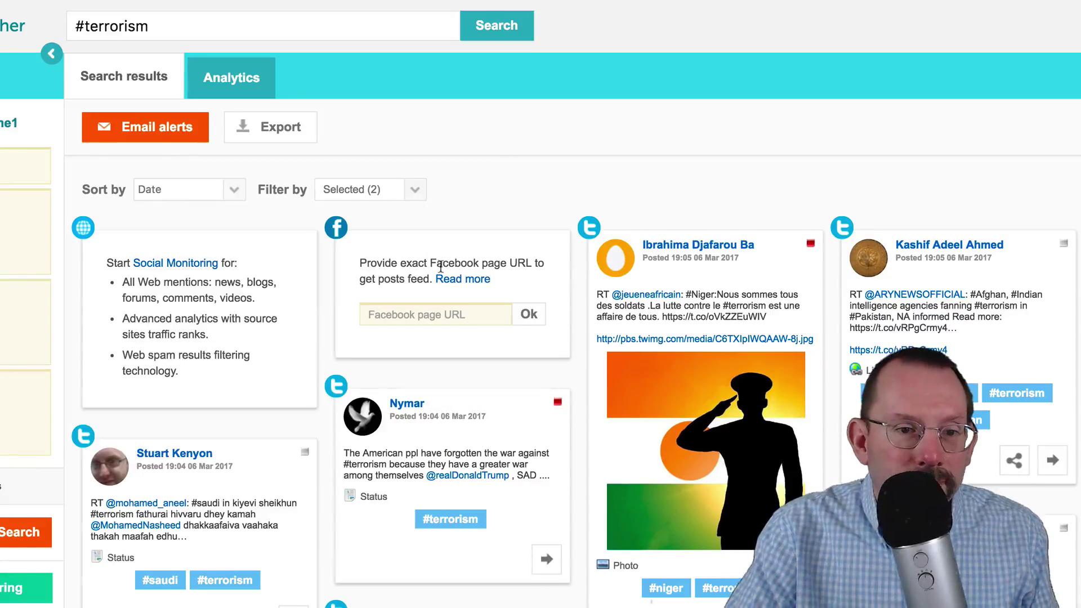
scroll(441, 267, down, 8)
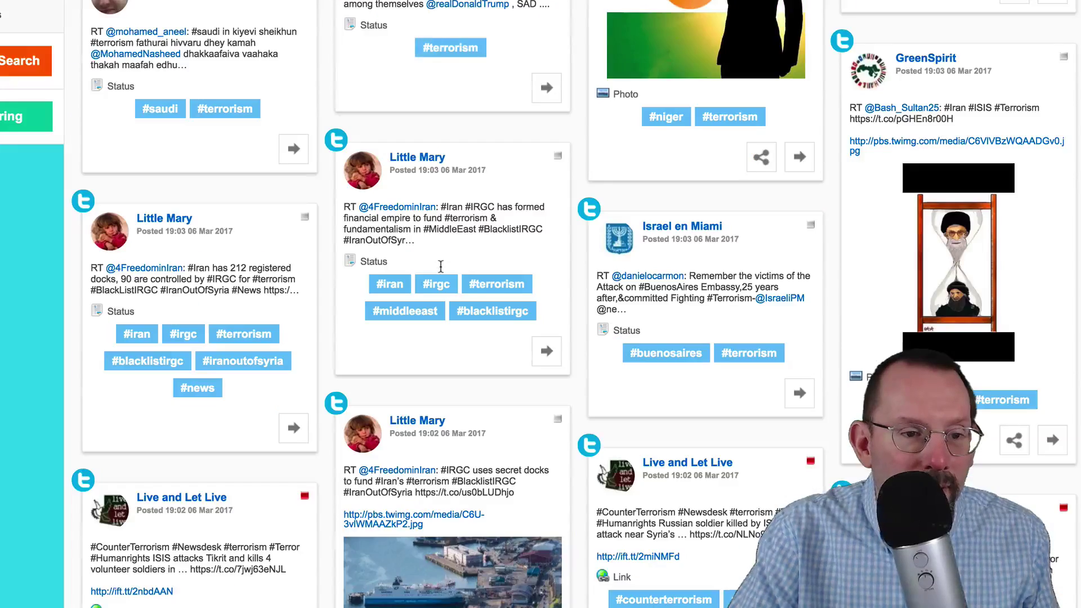
scroll(440, 267, down, 6)
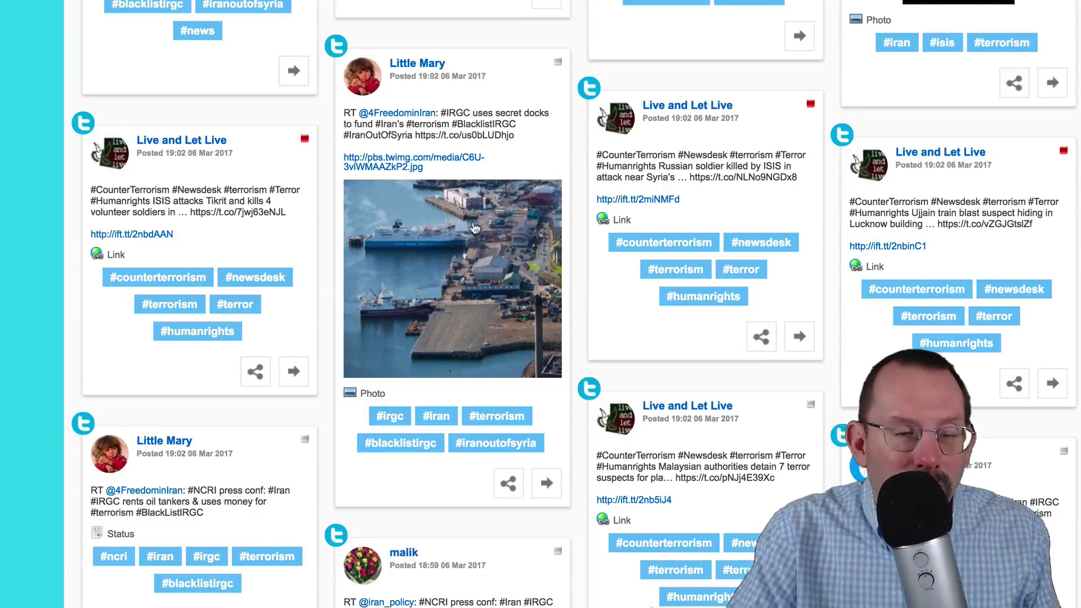
scroll(473, 235, up, 1)
scroll(473, 235, up, 13)
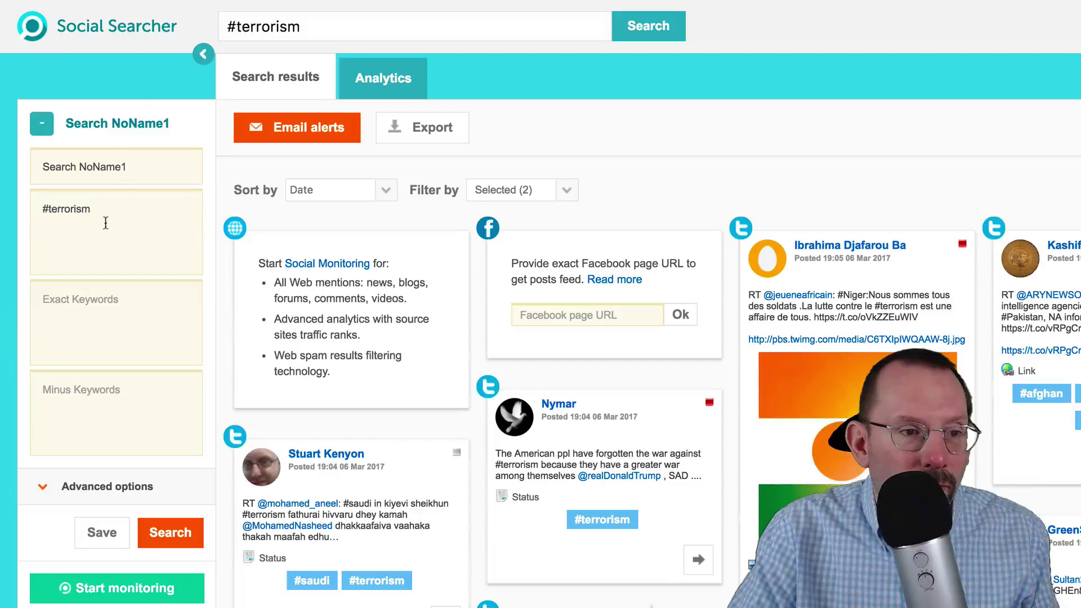
drag(128, 167, 68, 167)
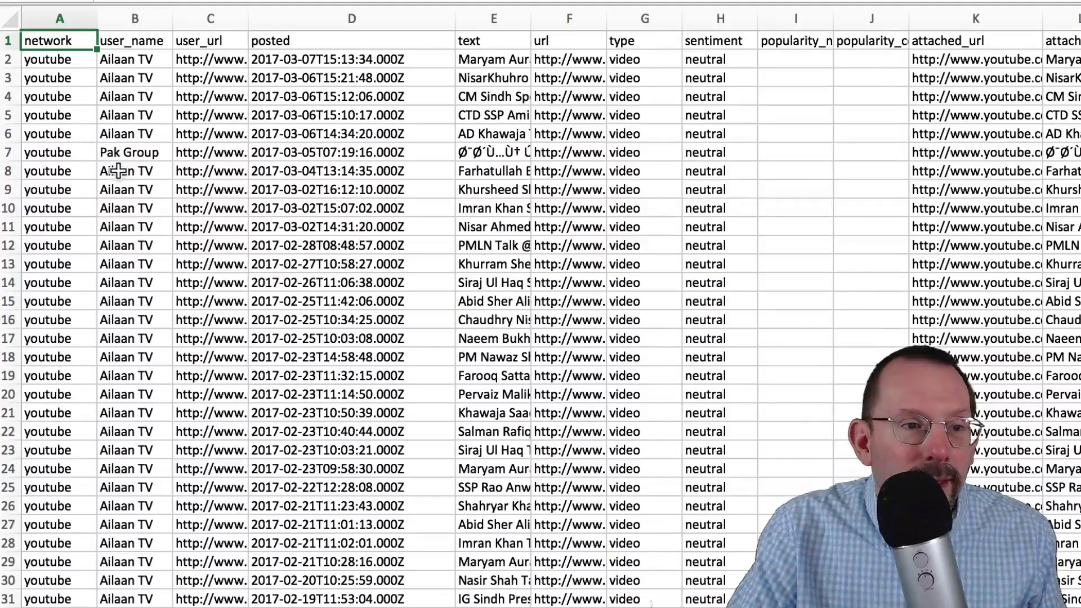
Scroll through the exported CSV rows in Excel and back up to the header.
scroll(67, 284, down, 3)
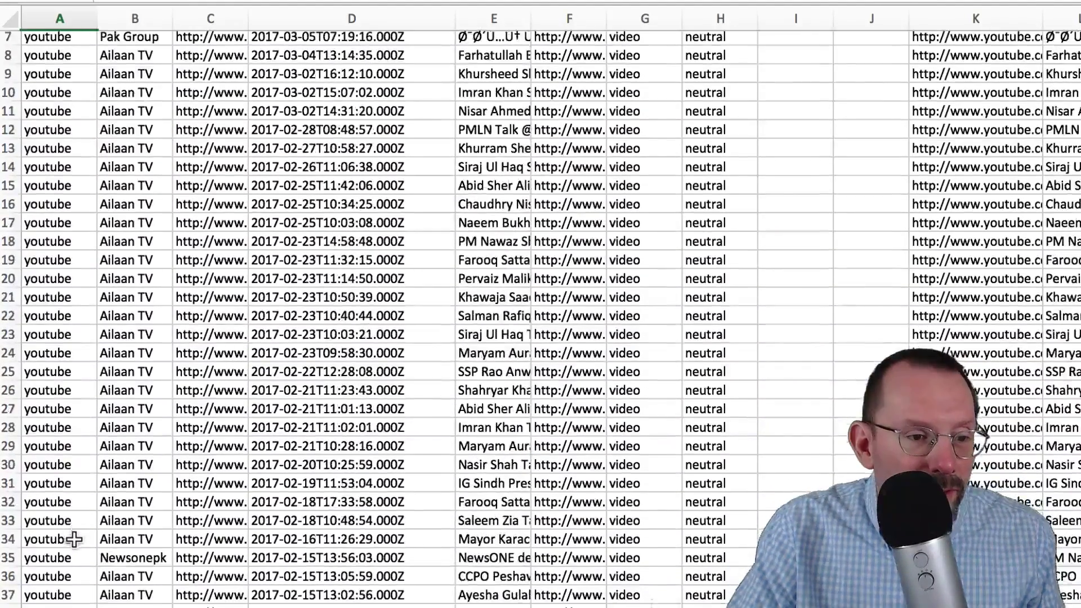
scroll(89, 293, down, 9)
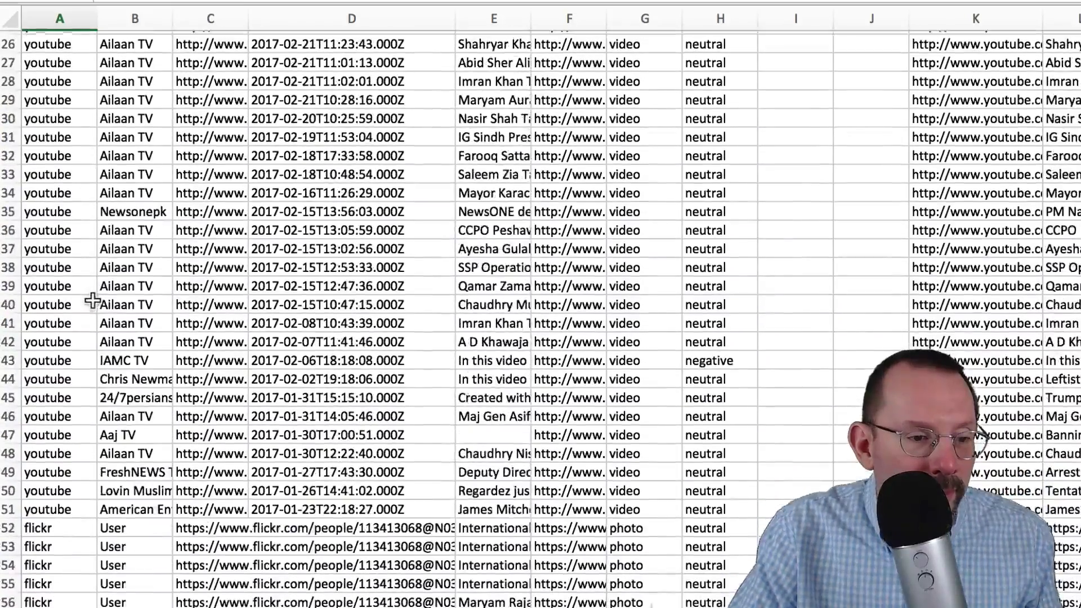
scroll(91, 309, down, 9)
scroll(92, 311, up, 20)
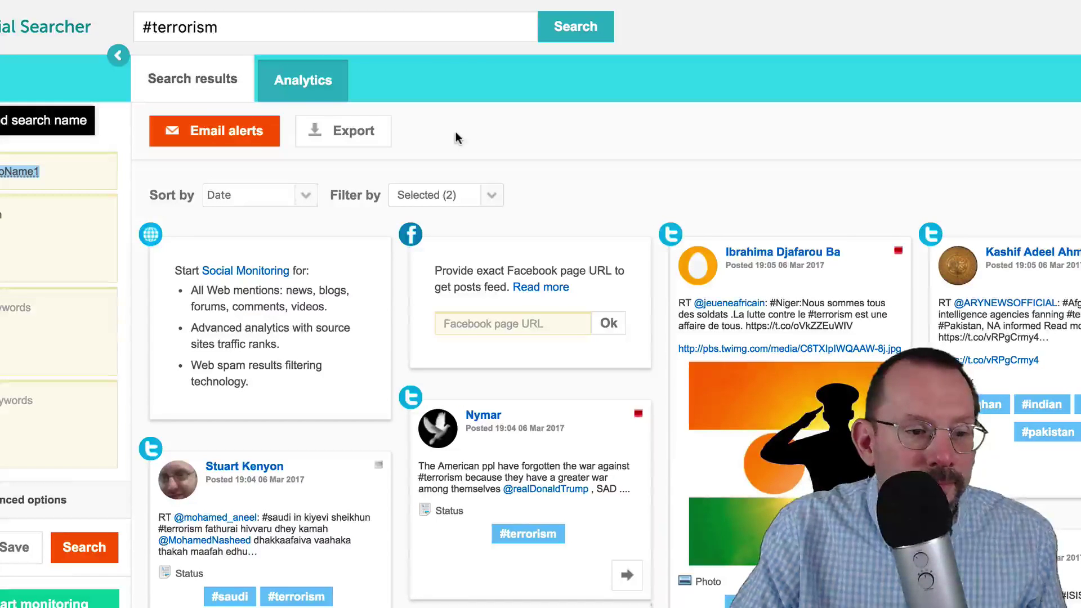
Open the Analytics tab, showing the 1-, 2- and 3-word keyword tables for #terrorism.
click(291, 89)
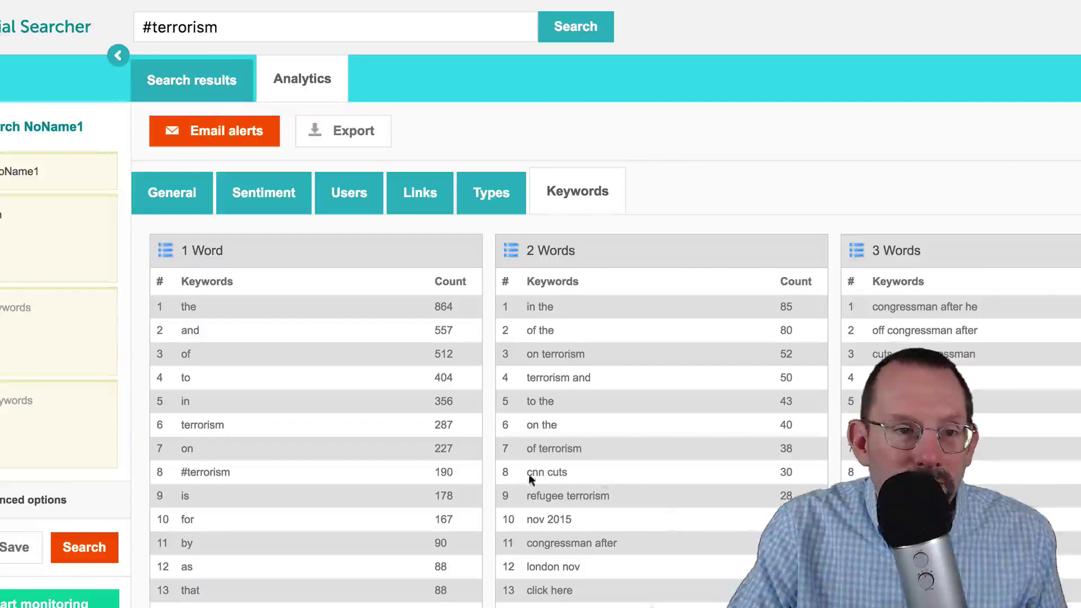
Show the Types analytics (Video 223, Photo 142, Link 144) and scroll the popular media lists.
click(488, 204)
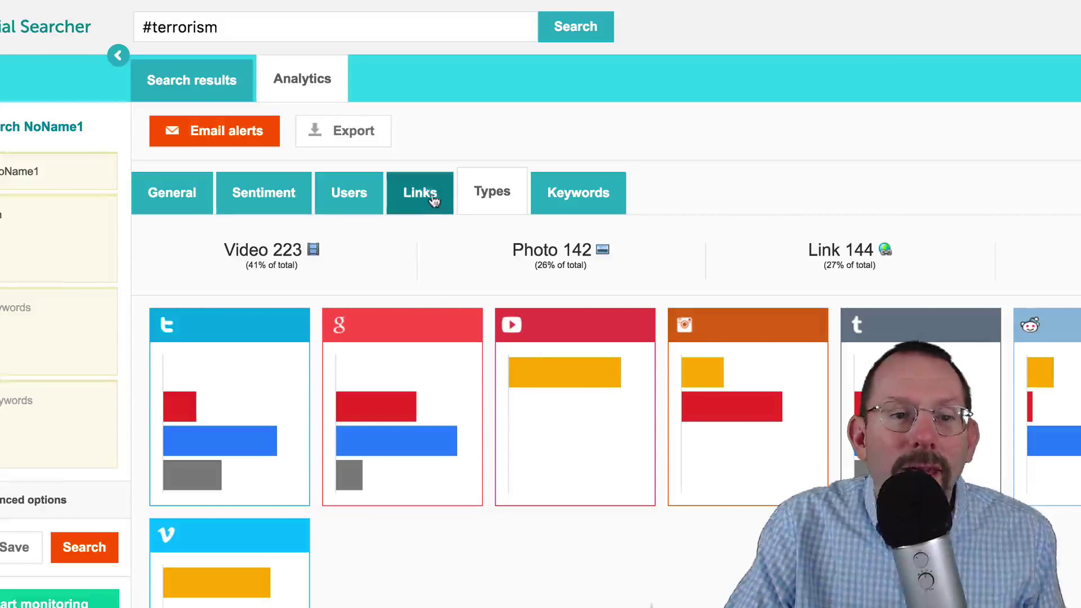
scroll(510, 549, down, 8)
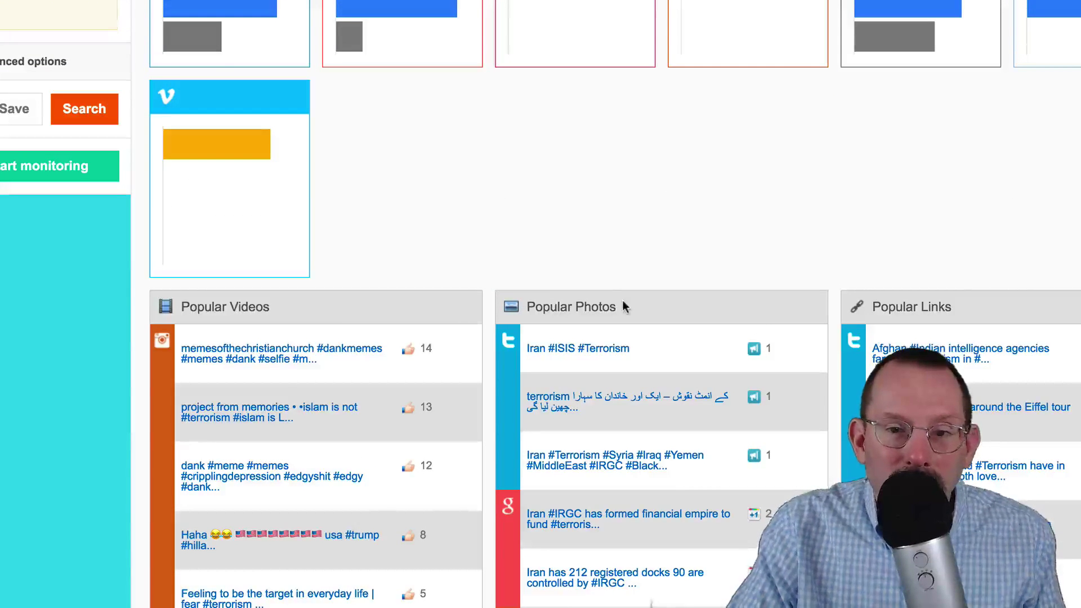
scroll(622, 304, up, 8)
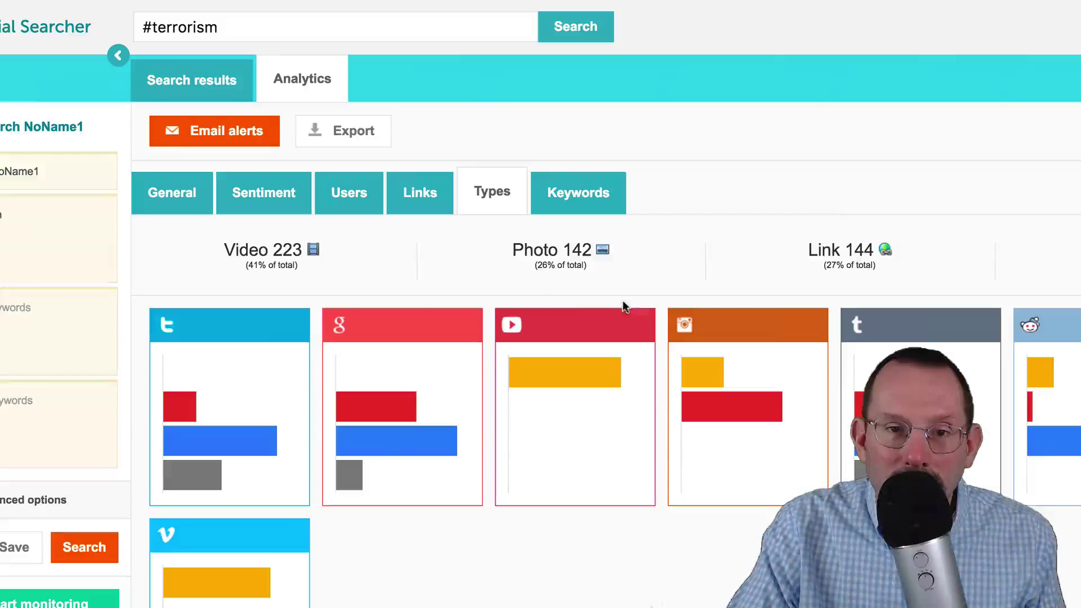
Review the Links analytics, scrolling through Domains and Popular Links.
click(431, 193)
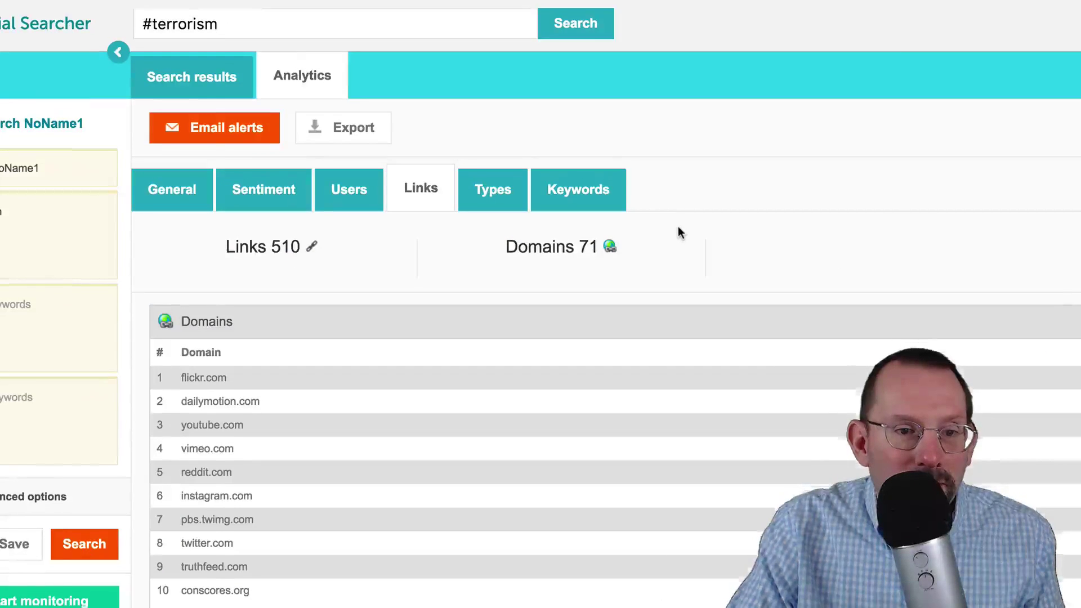
scroll(679, 232, down, 2)
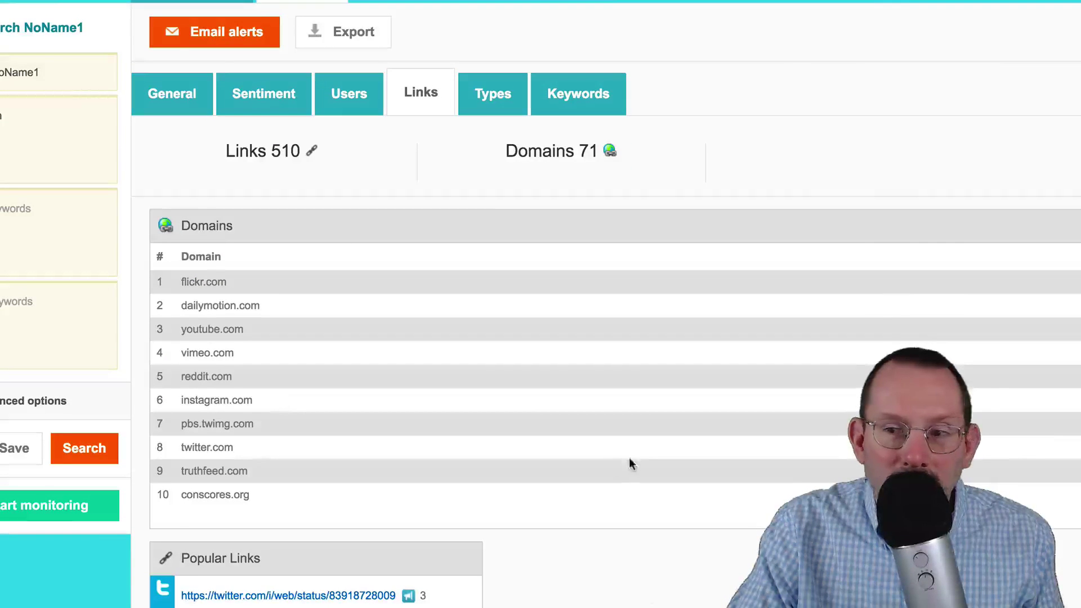
scroll(666, 475, down, 5)
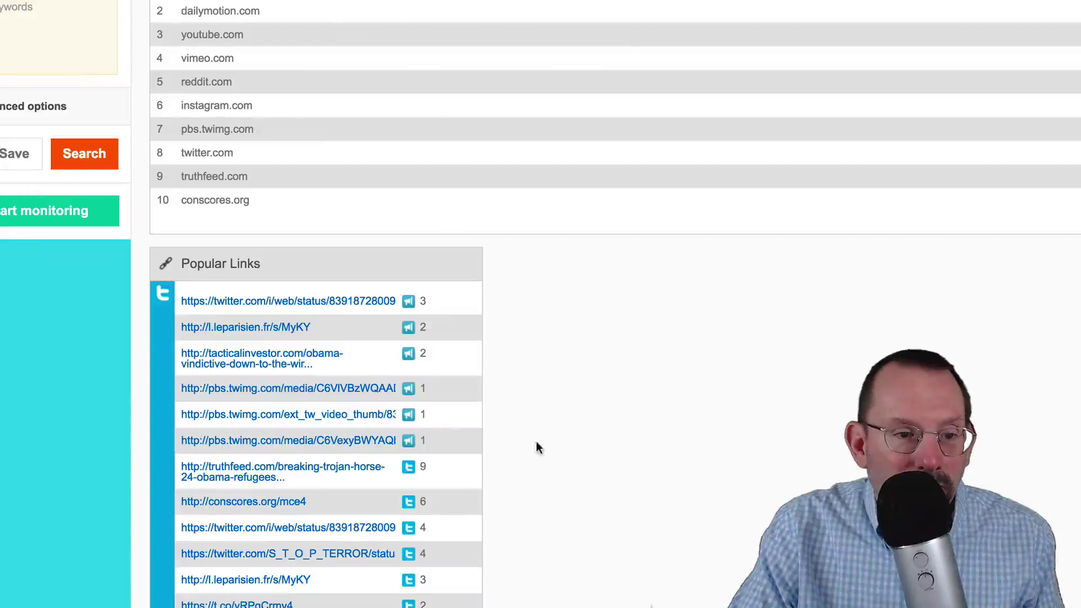
scroll(611, 467, up, 7)
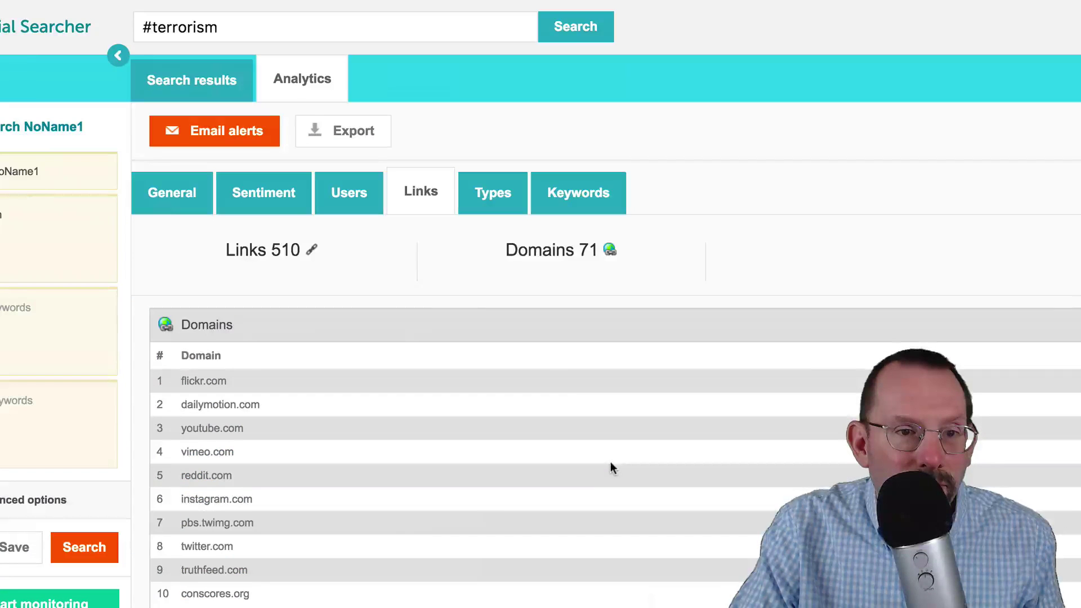
Show the Users analytics, 283 users across 13 networks, and scroll its tables.
click(347, 201)
scroll(471, 289, down, 3)
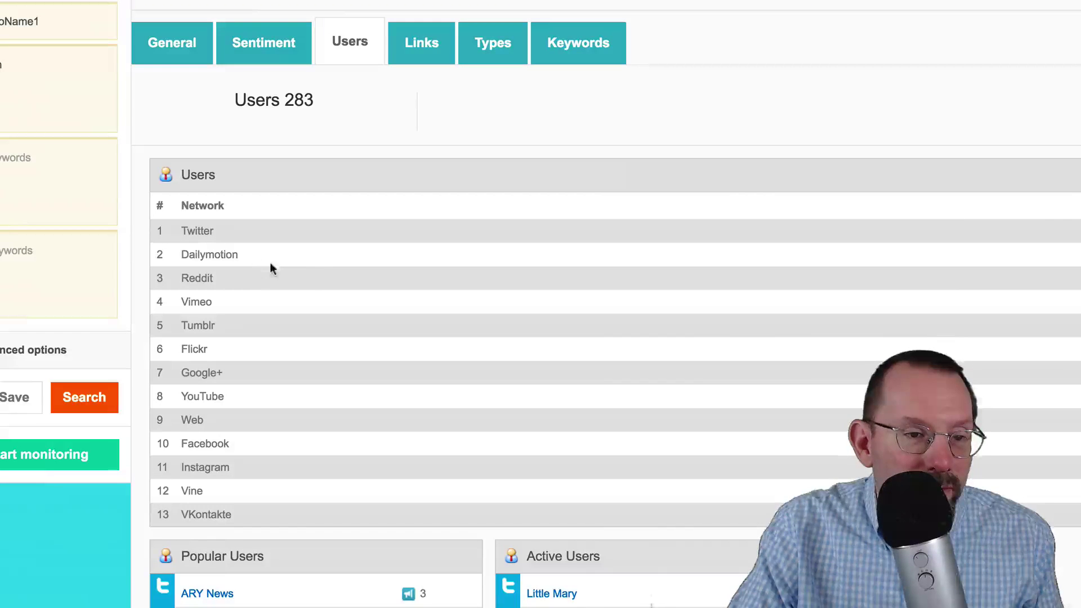
scroll(308, 273, down, 1)
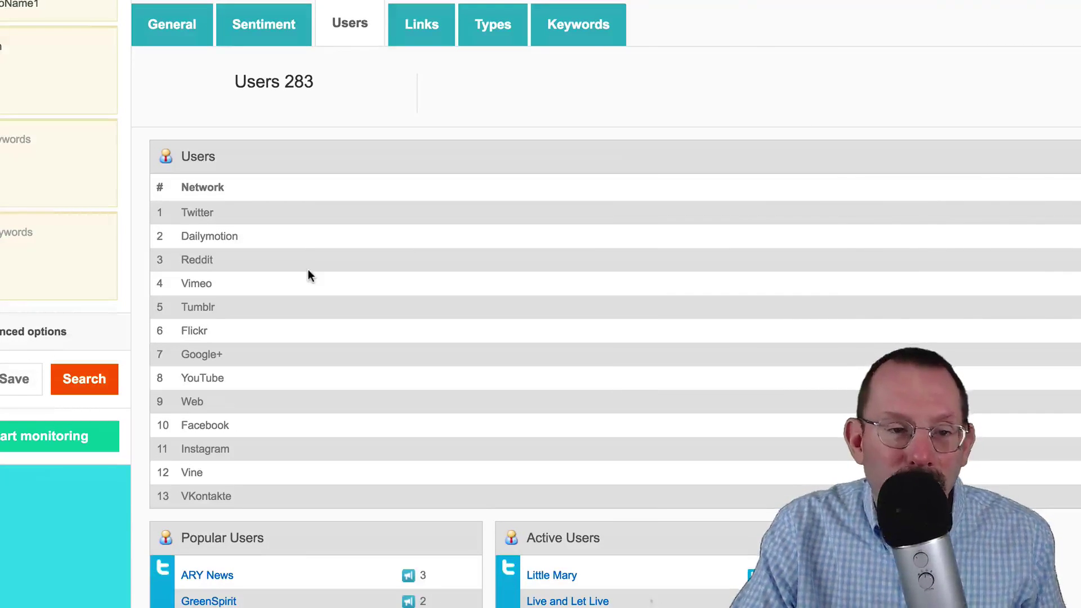
scroll(308, 272, up, 2)
scroll(309, 275, up, 1)
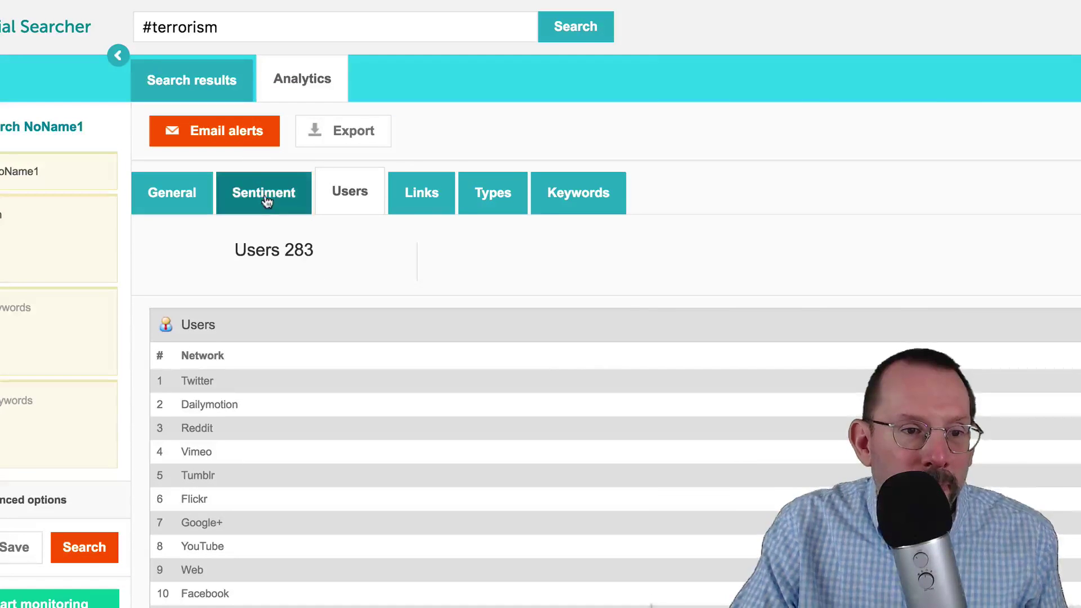
Show Sentiment analytics (Positive 71, Negative 50, Neutral 422) and read the per-network donut charts.
click(264, 198)
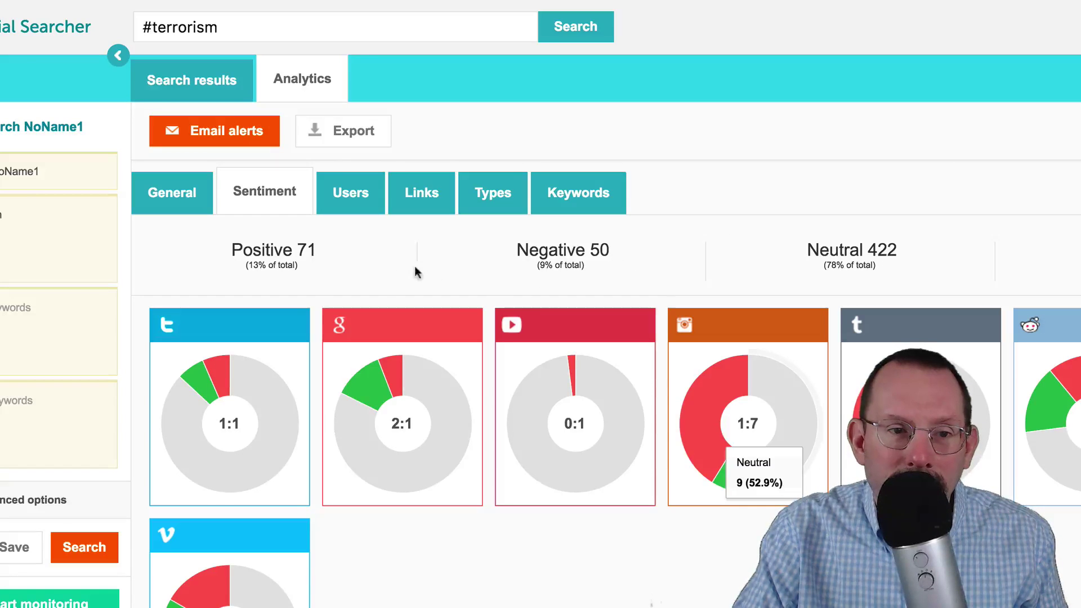
scroll(522, 525, down, 4)
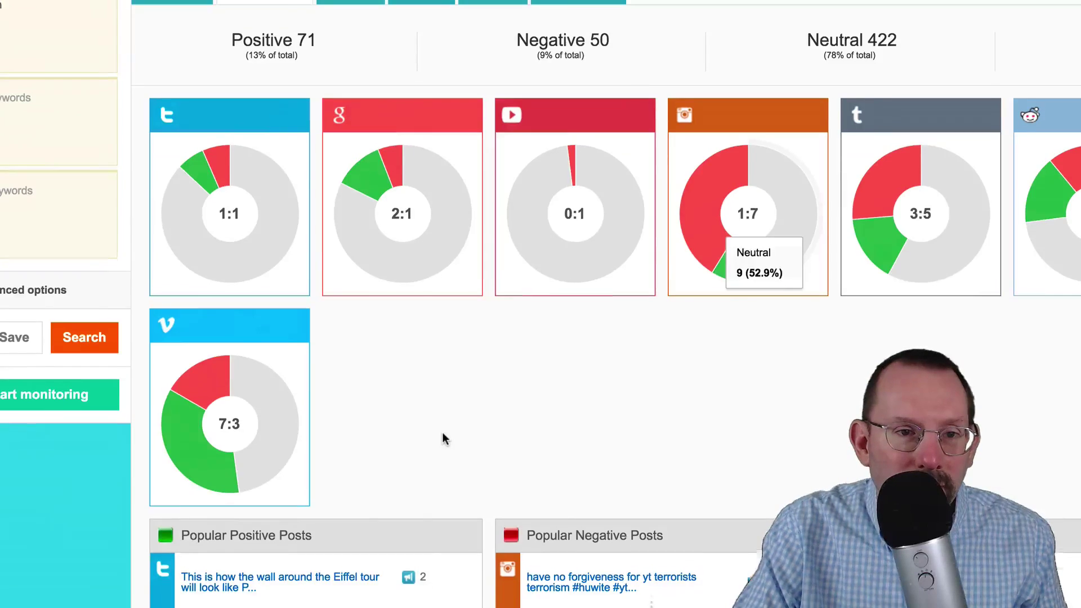
scroll(444, 437, up, 3)
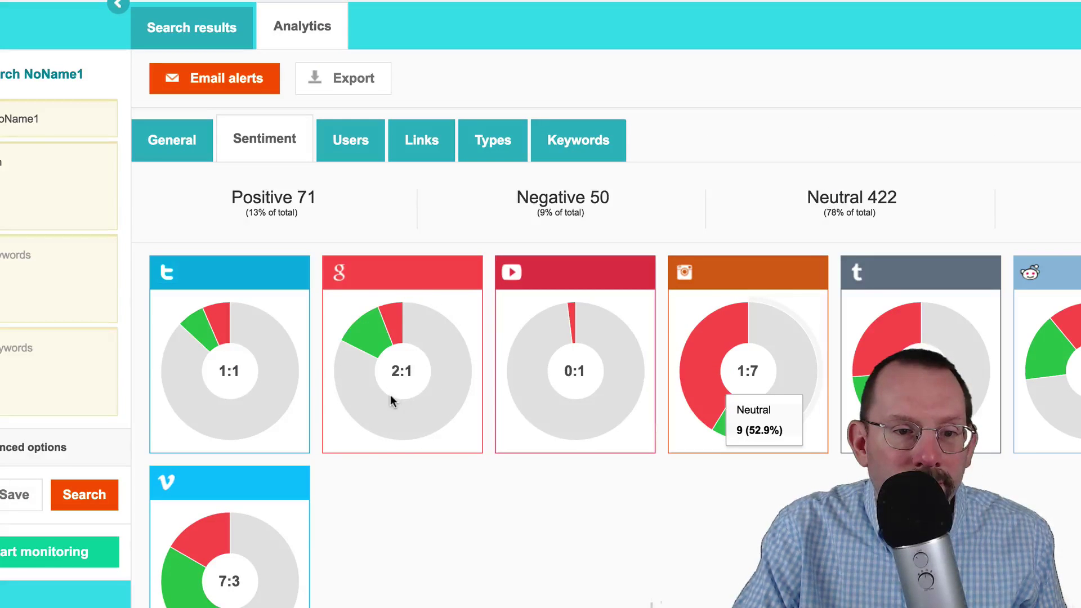
mouse_move(607, 345)
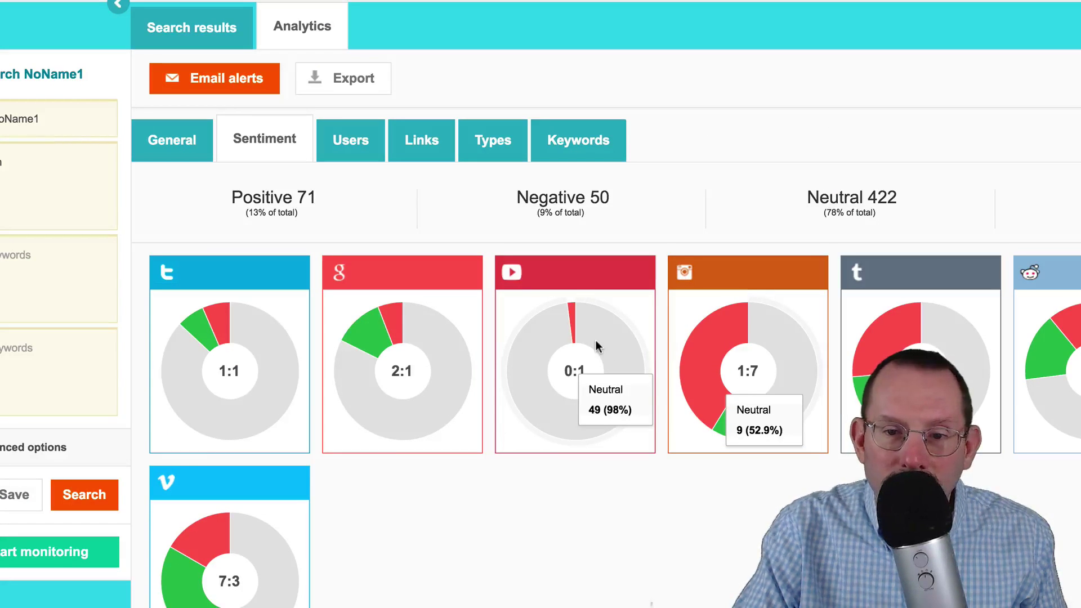
scroll(647, 333, up, 1)
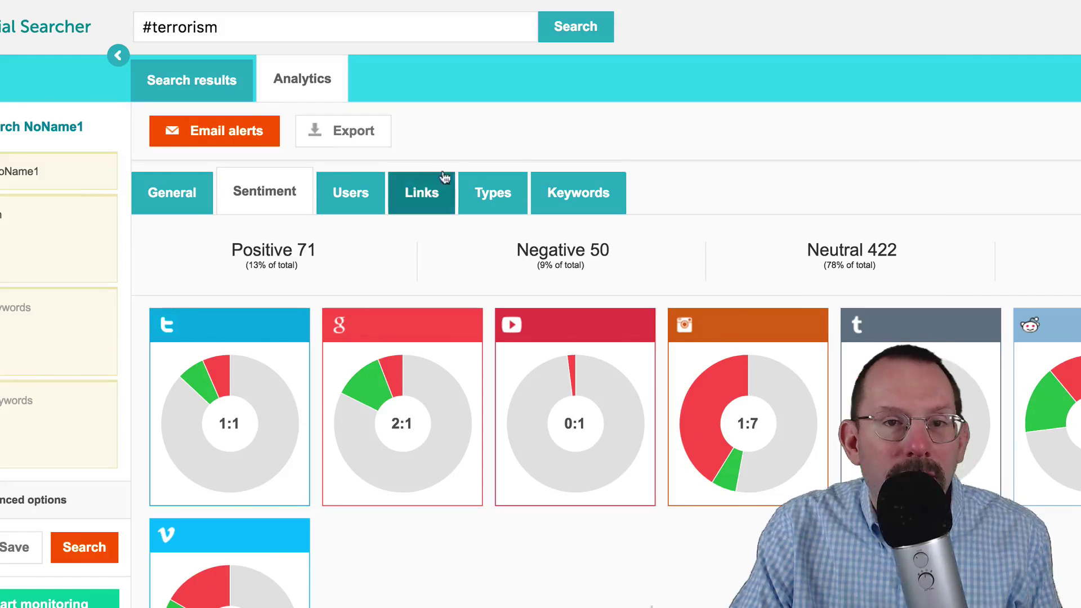
Show the General posts timeline for #terrorism with the Facebook and YouTube series unchecked.
click(157, 194)
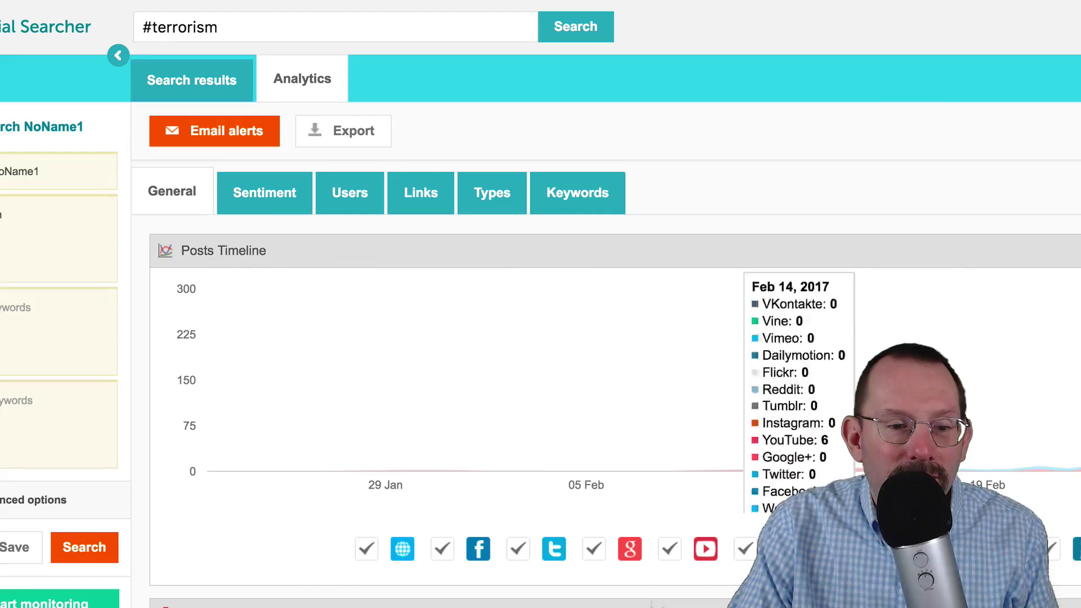
scroll(812, 399, down, 2)
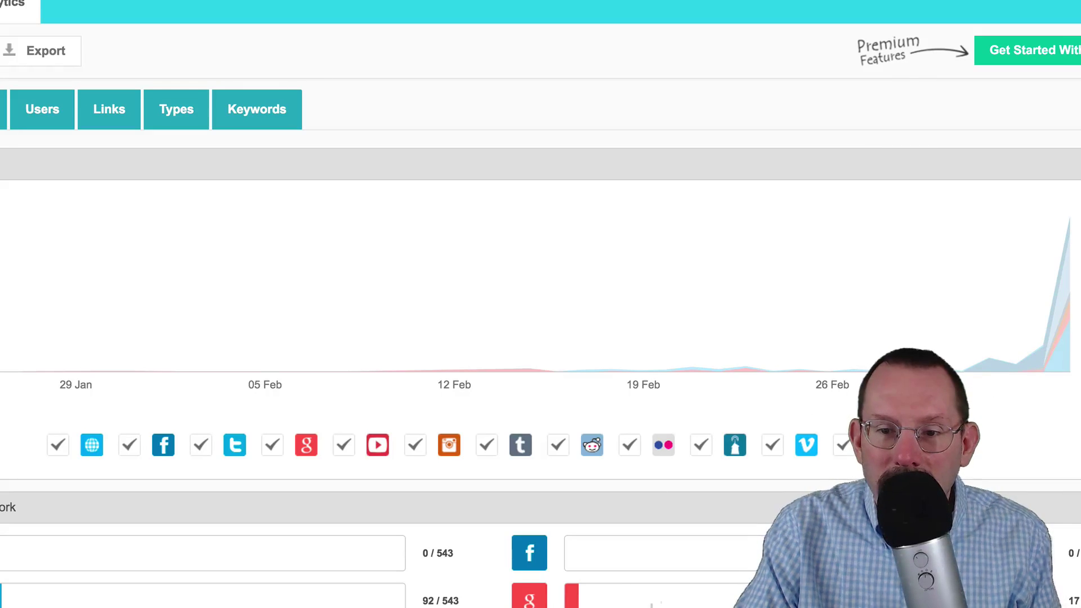
scroll(514, 388, down, 1)
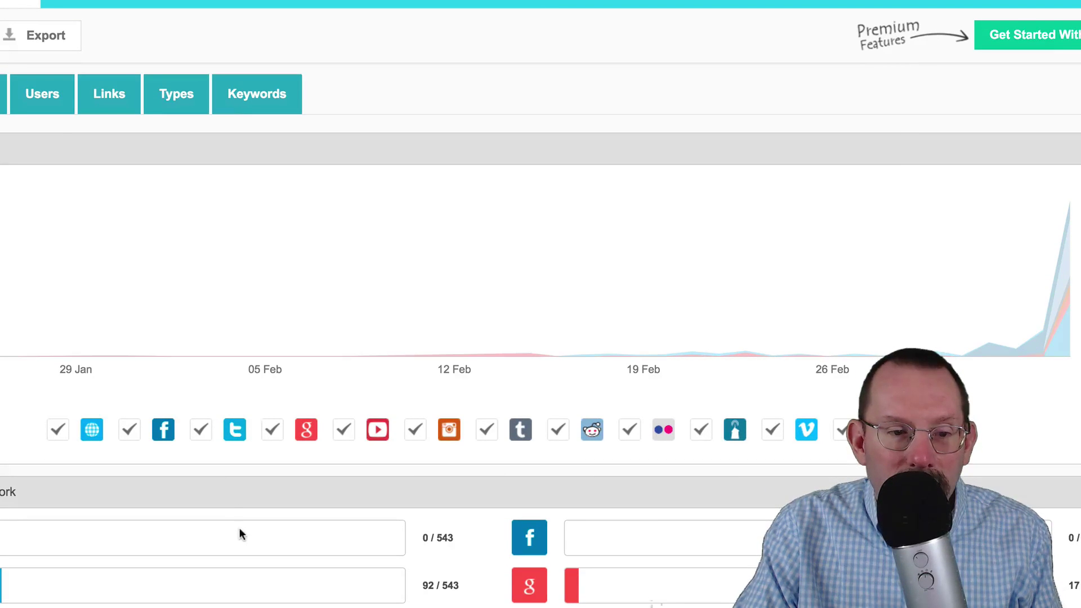
click(130, 431)
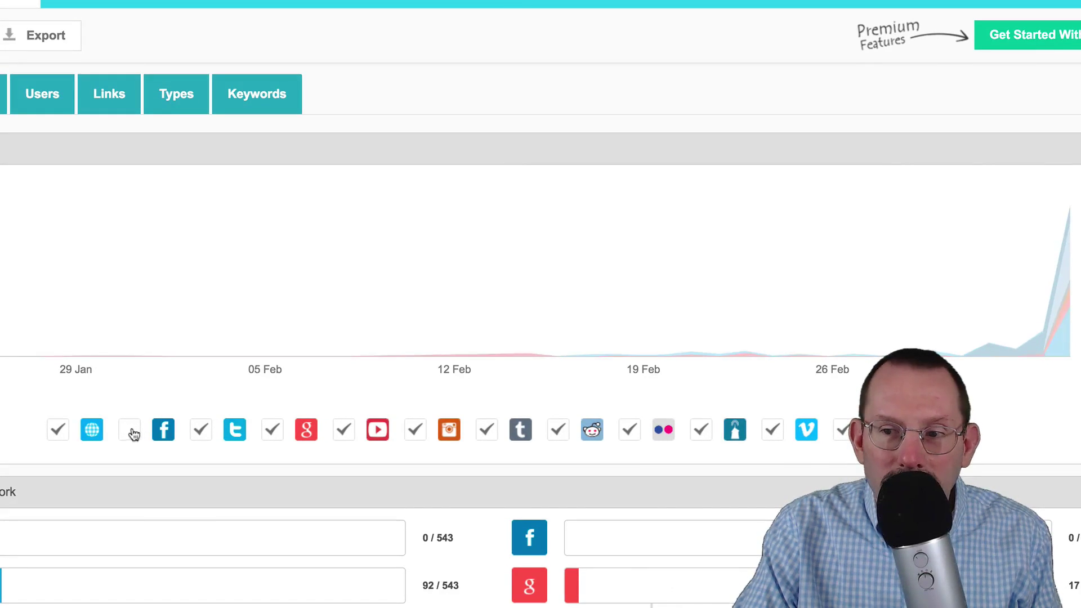
click(347, 433)
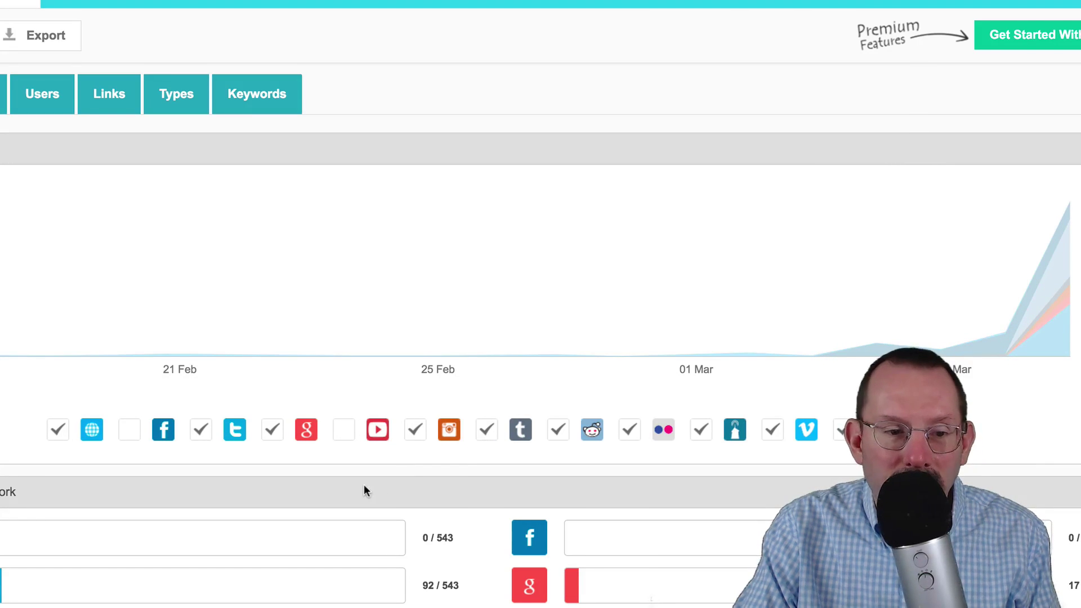
scroll(366, 488, down, 5)
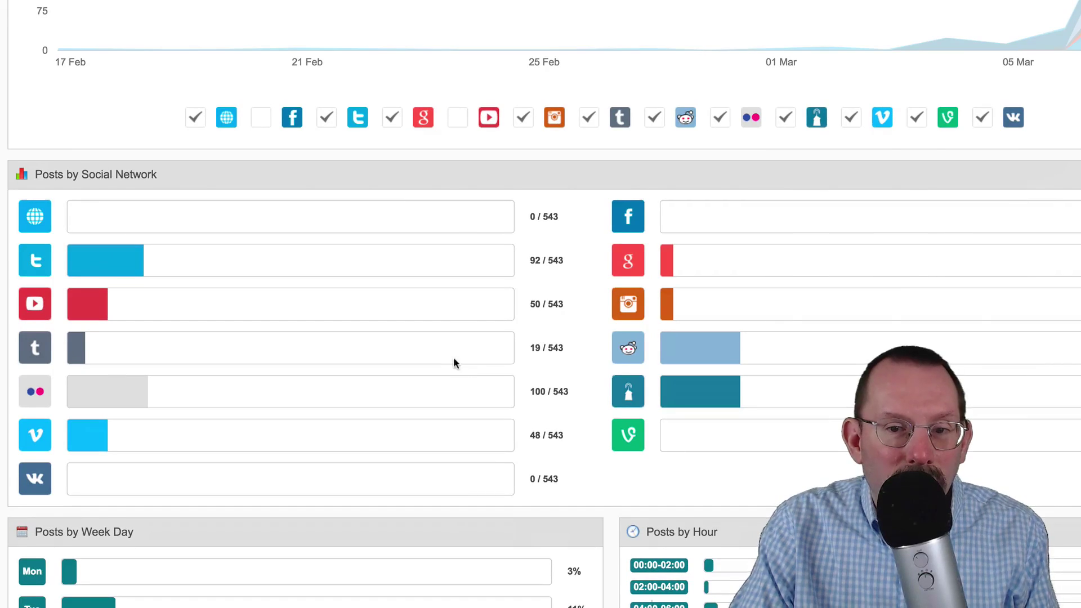
scroll(454, 364, down, 1)
scroll(445, 359, down, 5)
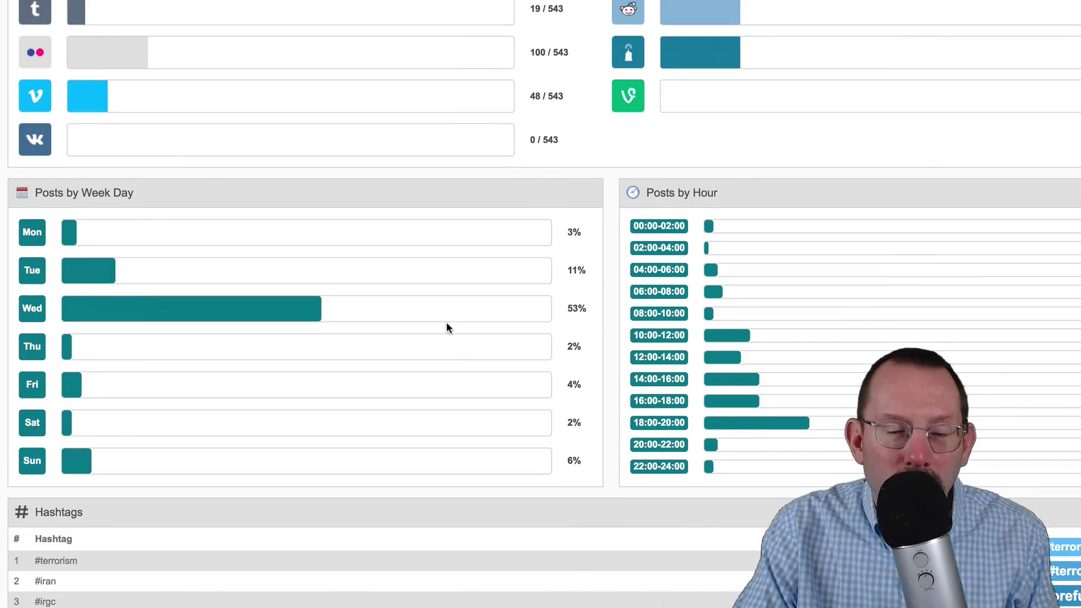
scroll(447, 327, down, 1)
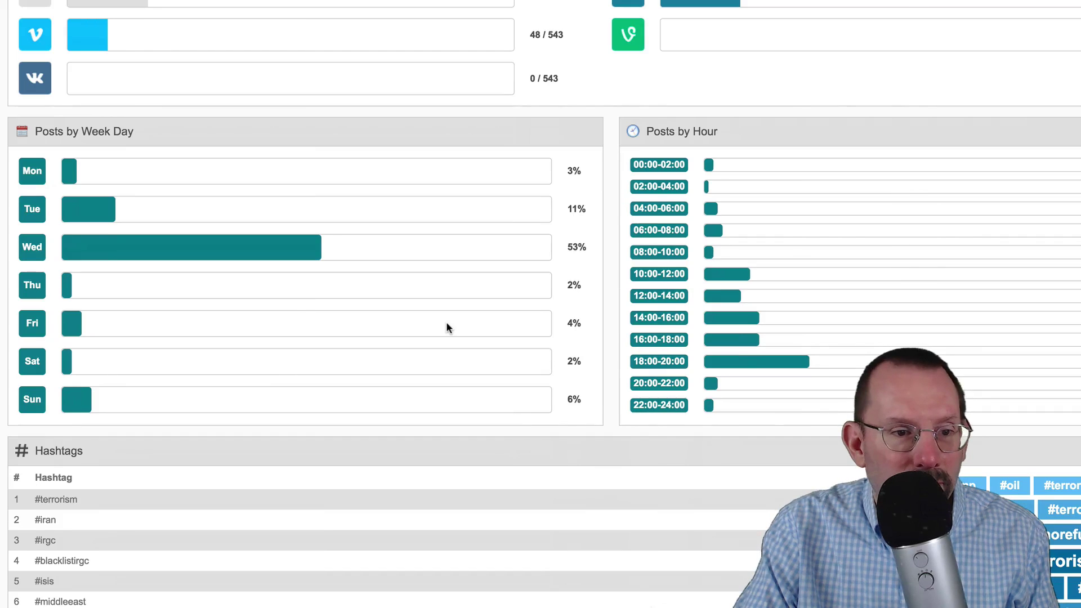
scroll(446, 328, down, 1)
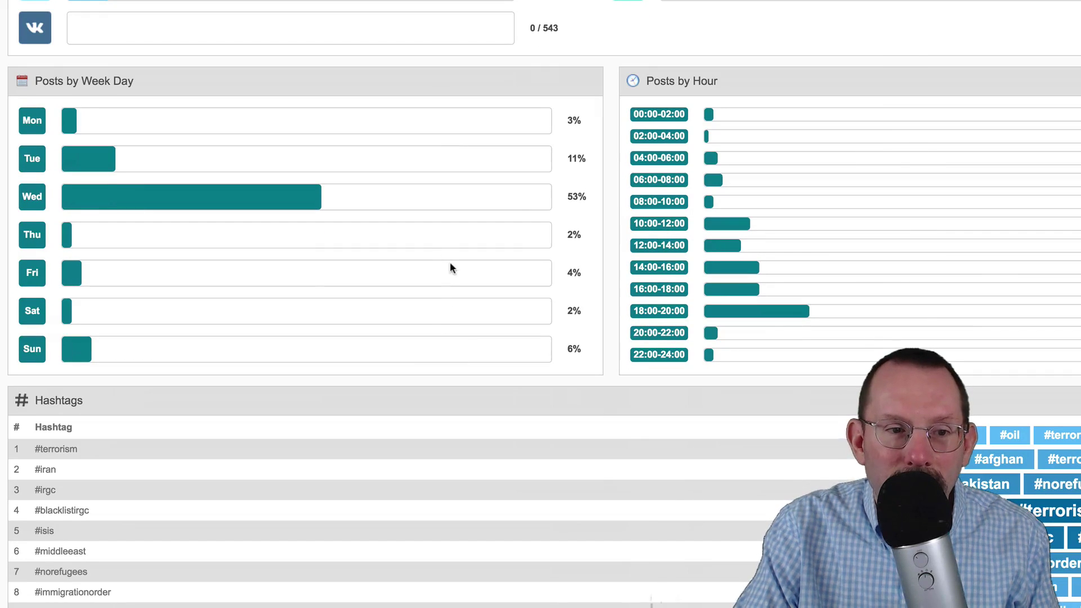
scroll(708, 387, down, 2)
scroll(708, 394, up, 5)
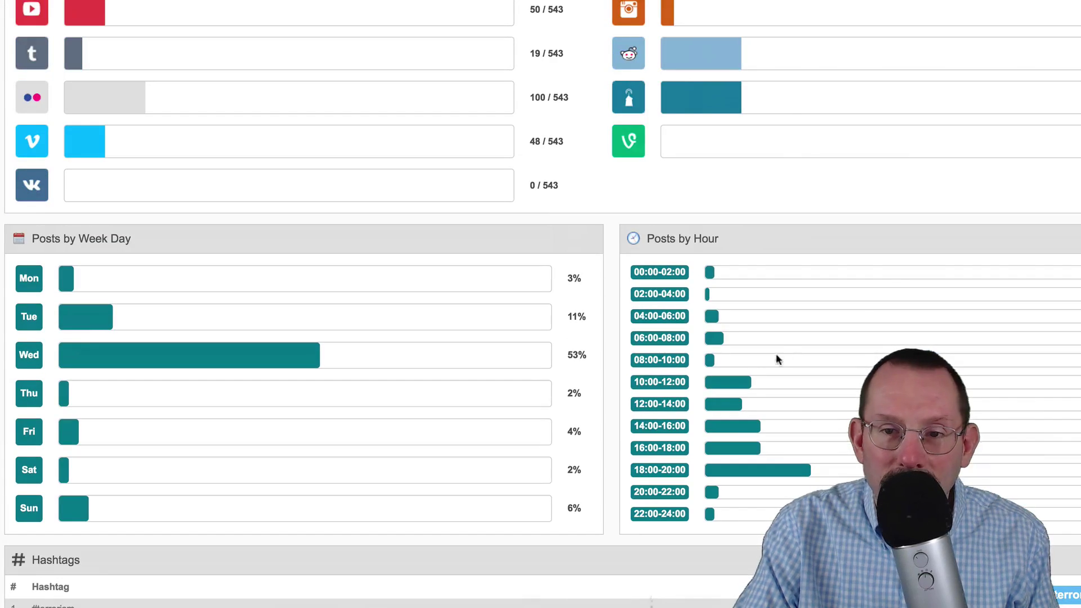
scroll(807, 318, up, 9)
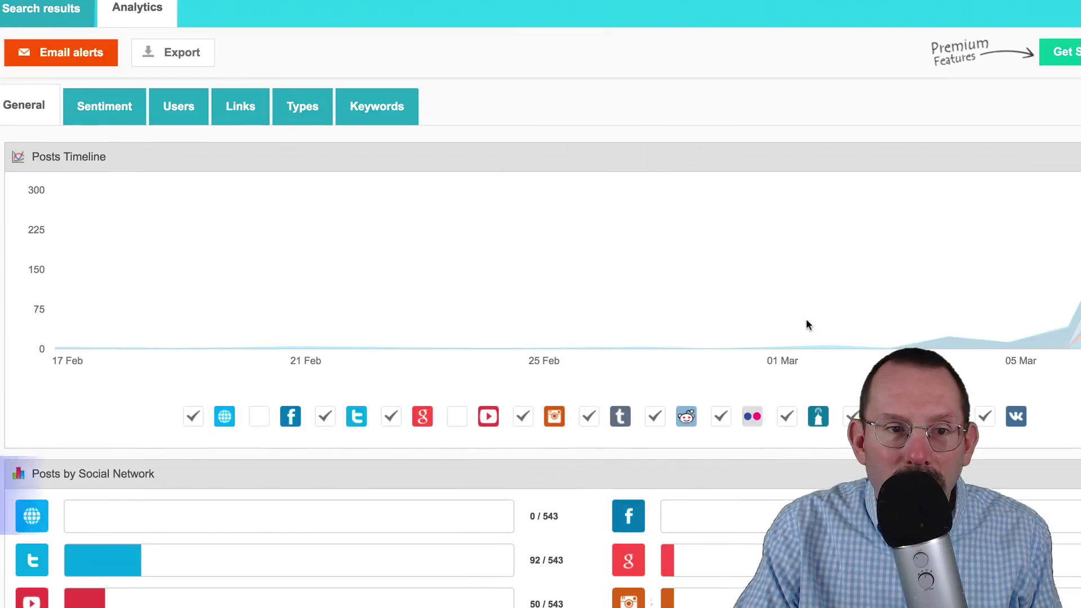